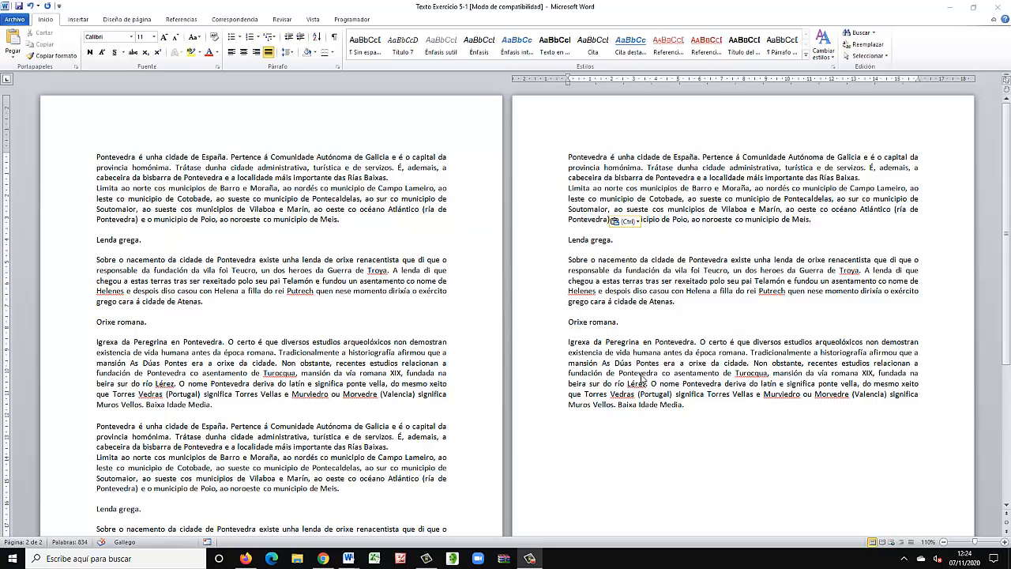
- Switch to the "Exercicio 5.1 Solución" document, show its formatting marks and examine the notes below the text
mouse_move(346, 557)
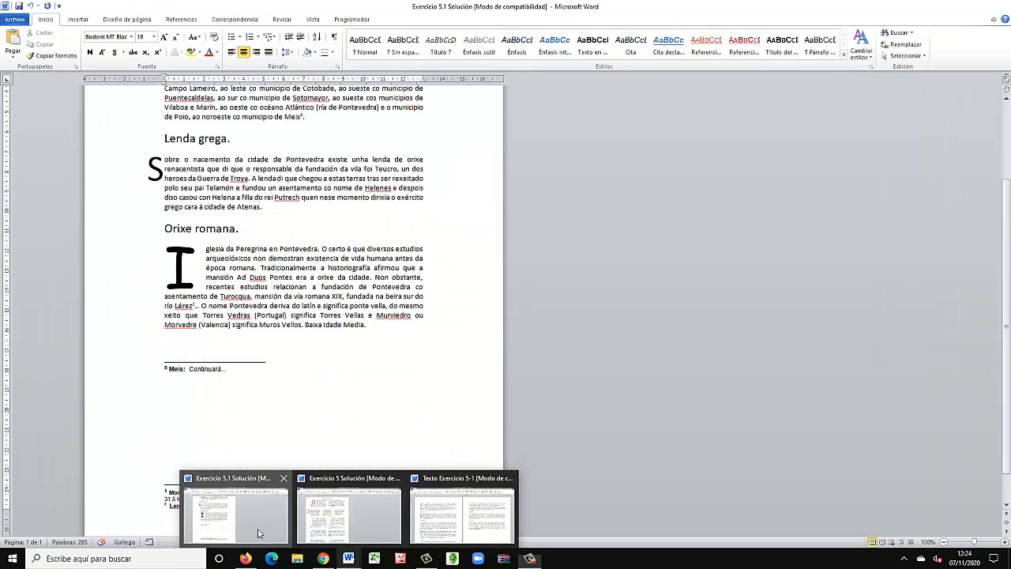
click(258, 534)
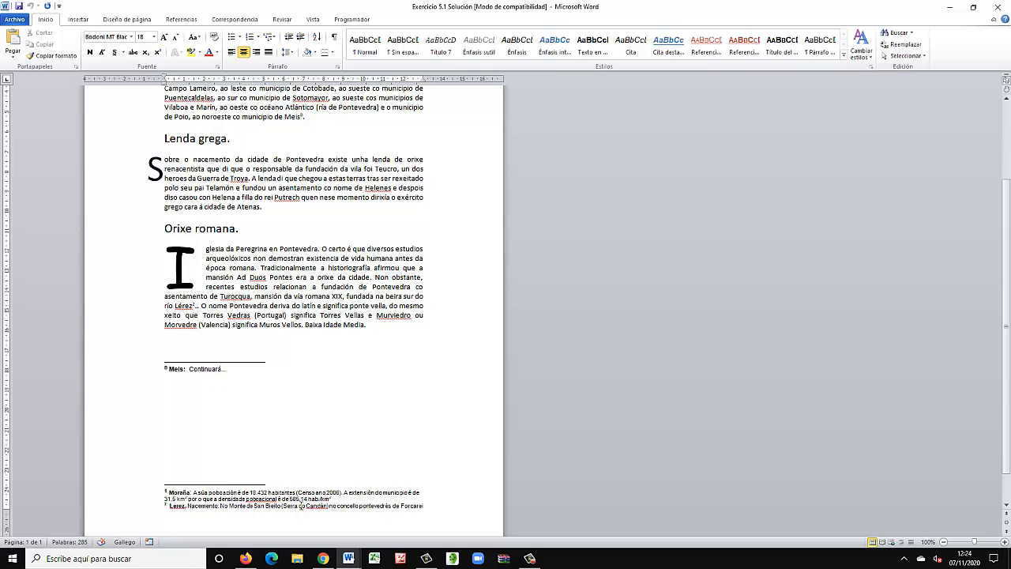
scroll(299, 485, up, 3)
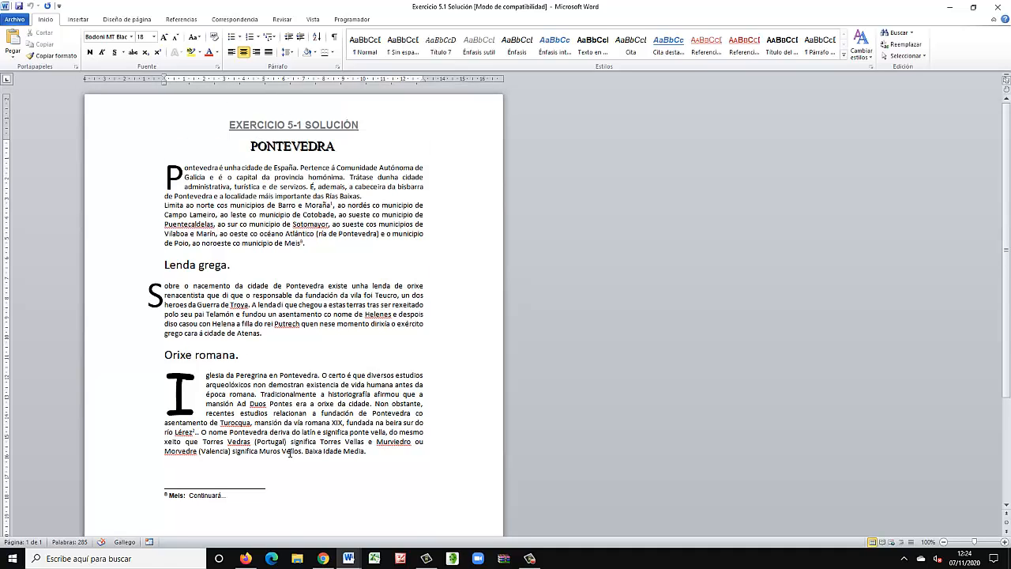
click(335, 38)
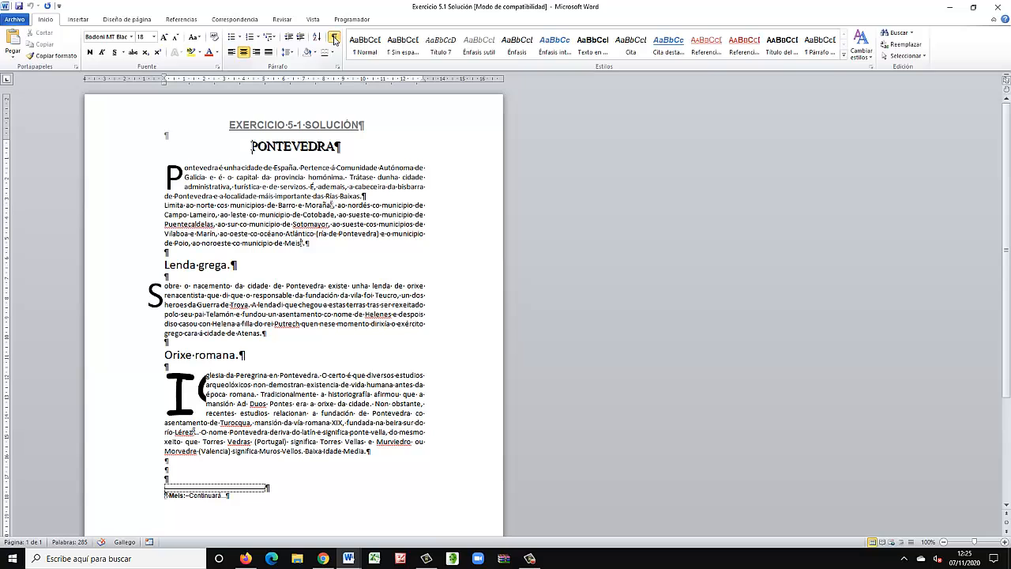
scroll(213, 358, down, 3)
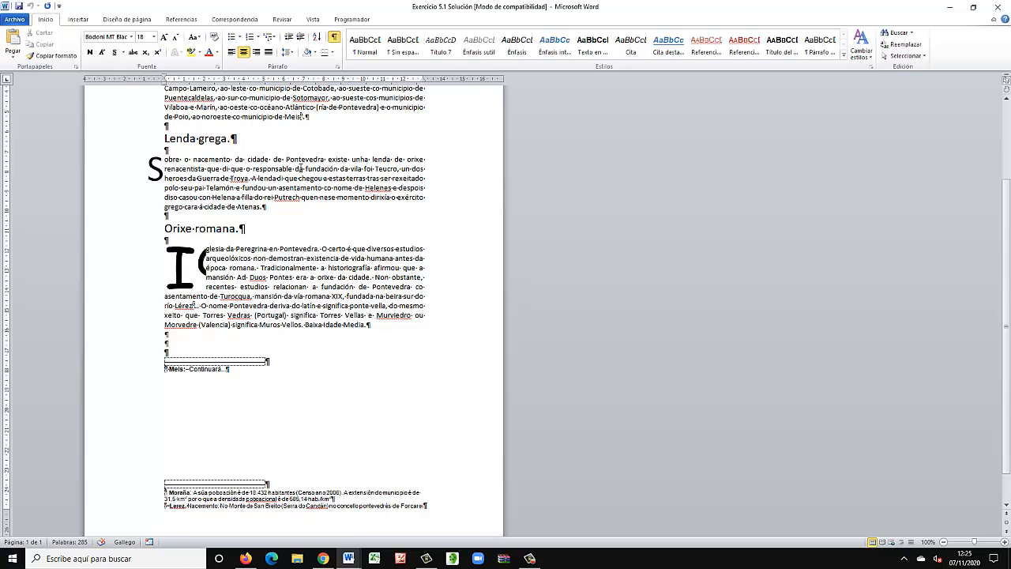
click(253, 492)
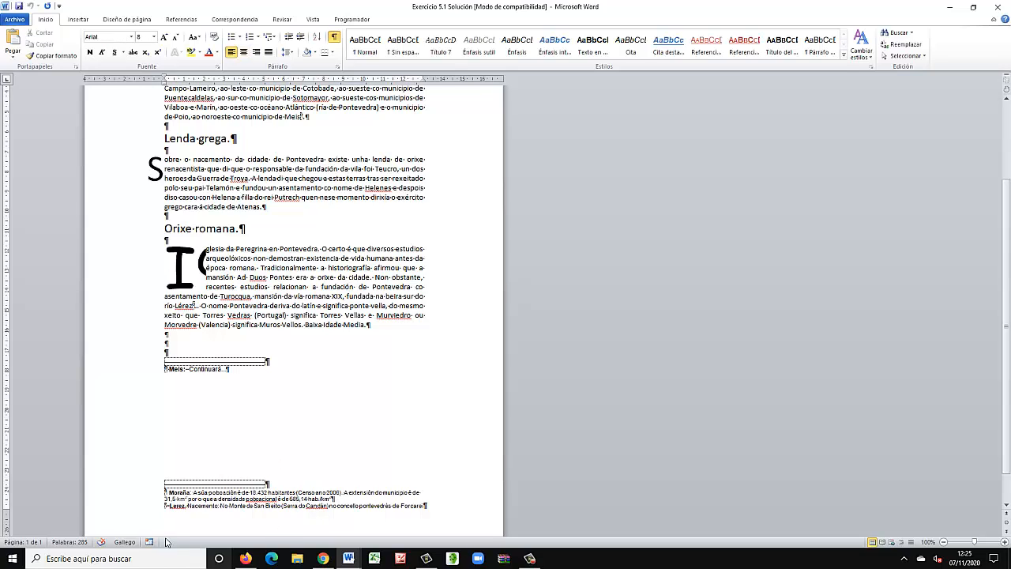
- Open the solution's header and footer area to compare its location with the notes, and return to the body text
scroll(192, 525, up, 3)
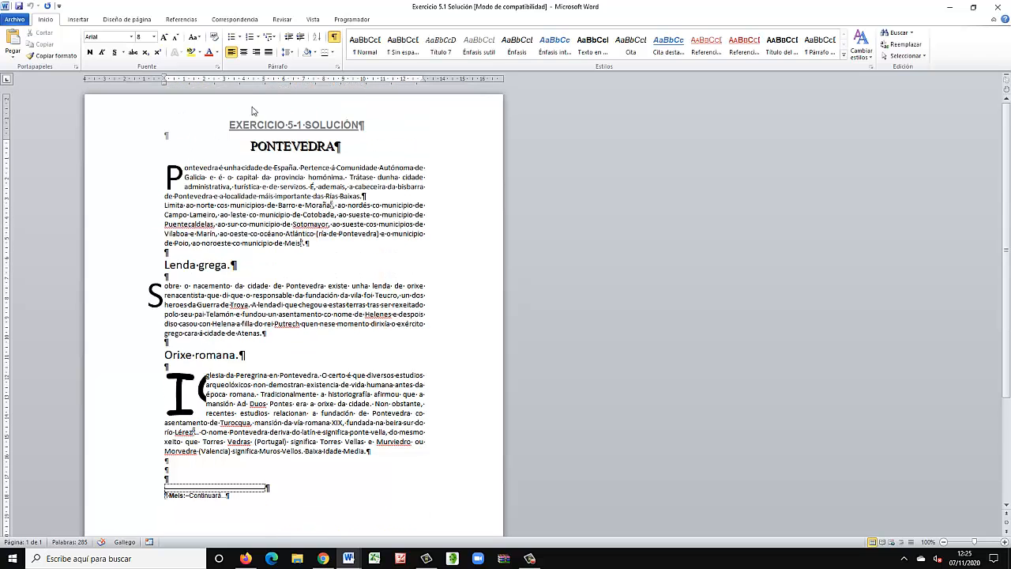
double_click(259, 117)
scroll(313, 239, down, 4)
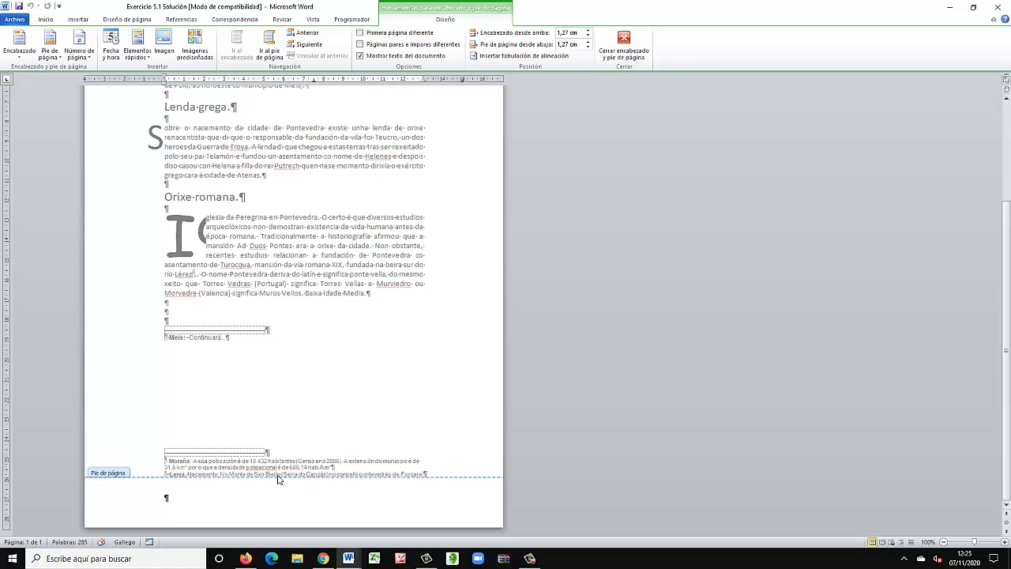
double_click(303, 247)
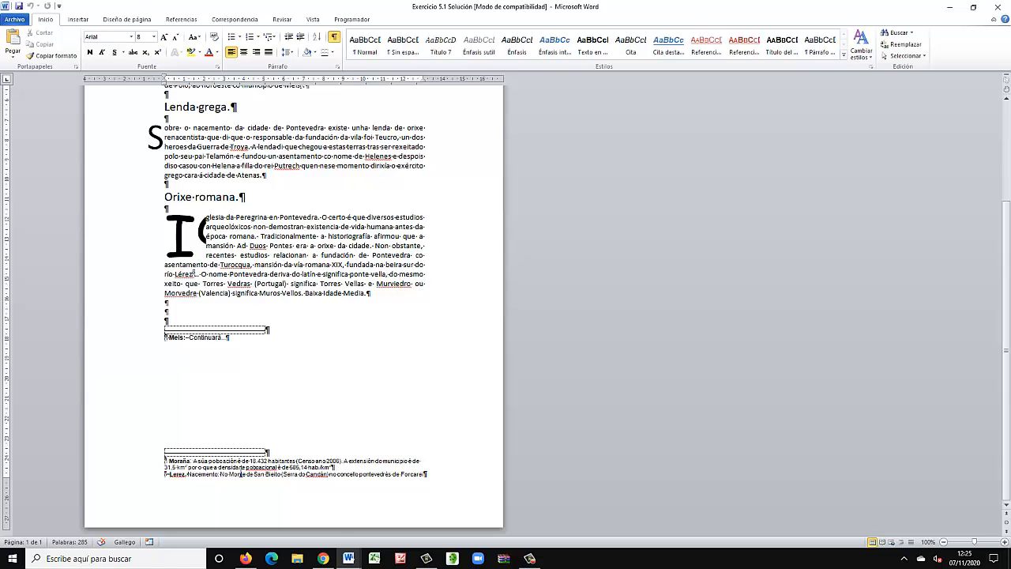
- Switch to the "Texto Exercicio 5-1" document and show its formatting marks
mouse_move(353, 561)
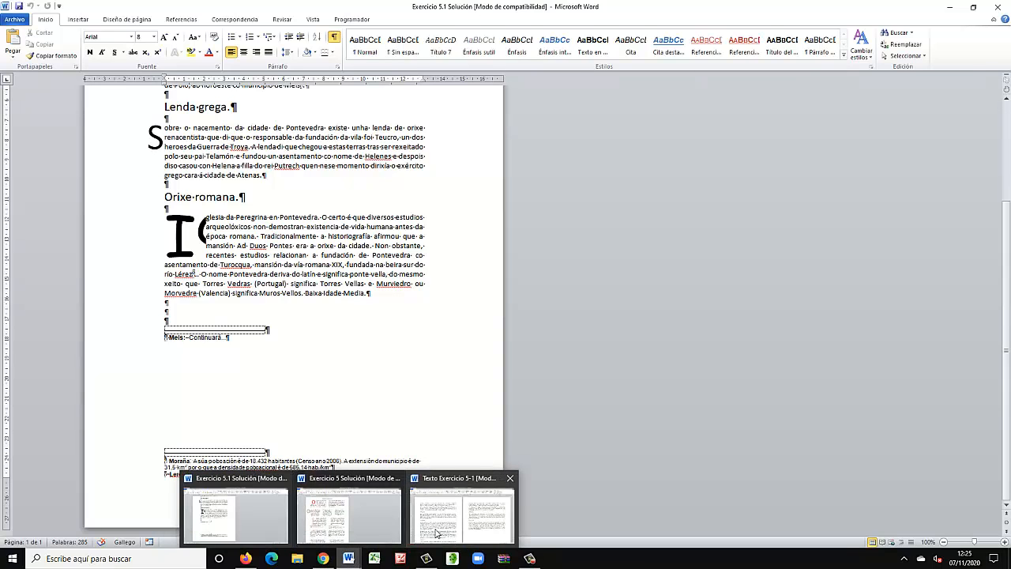
click(462, 511)
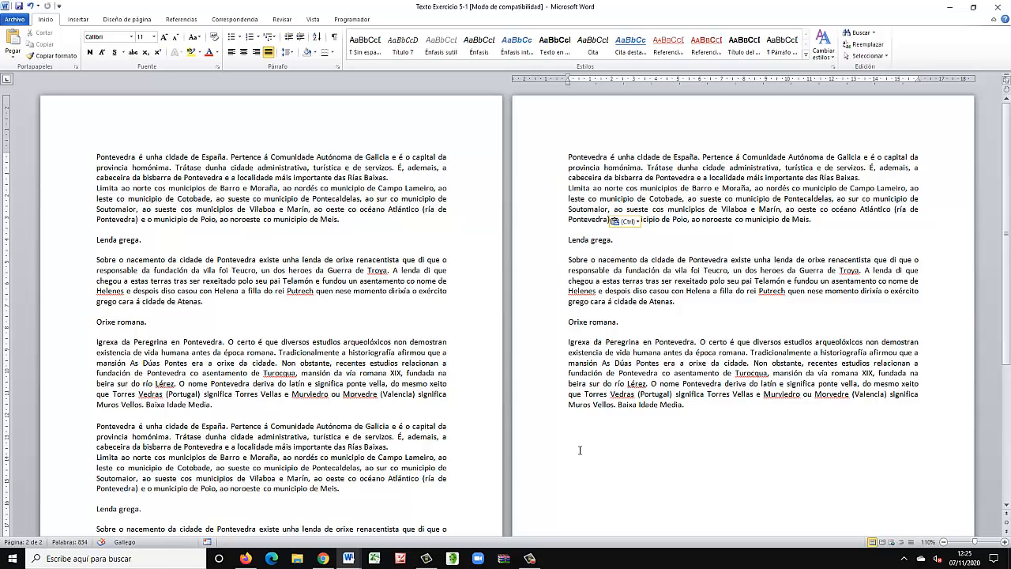
click(334, 36)
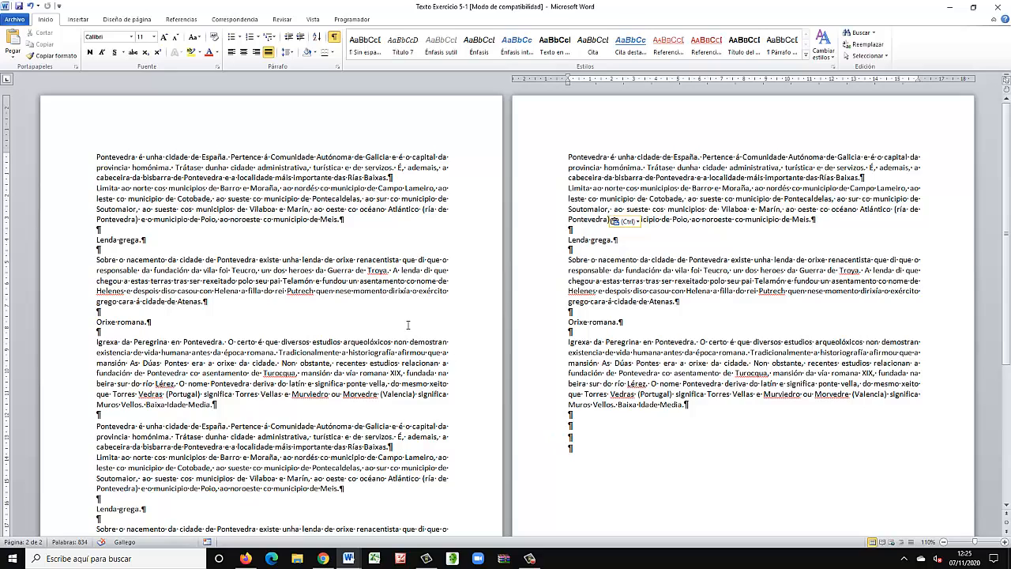
- Examine the header and footer areas of the exercise text, and return to the body text
click(301, 276)
scroll(300, 276, down, 6)
scroll(300, 276, up, 6)
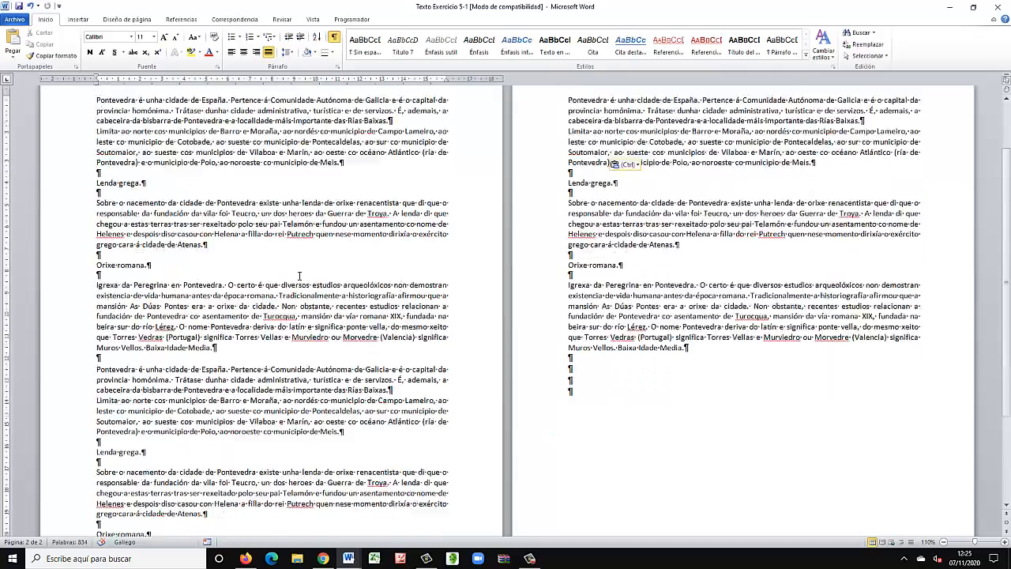
double_click(292, 128)
scroll(338, 361, down, 6)
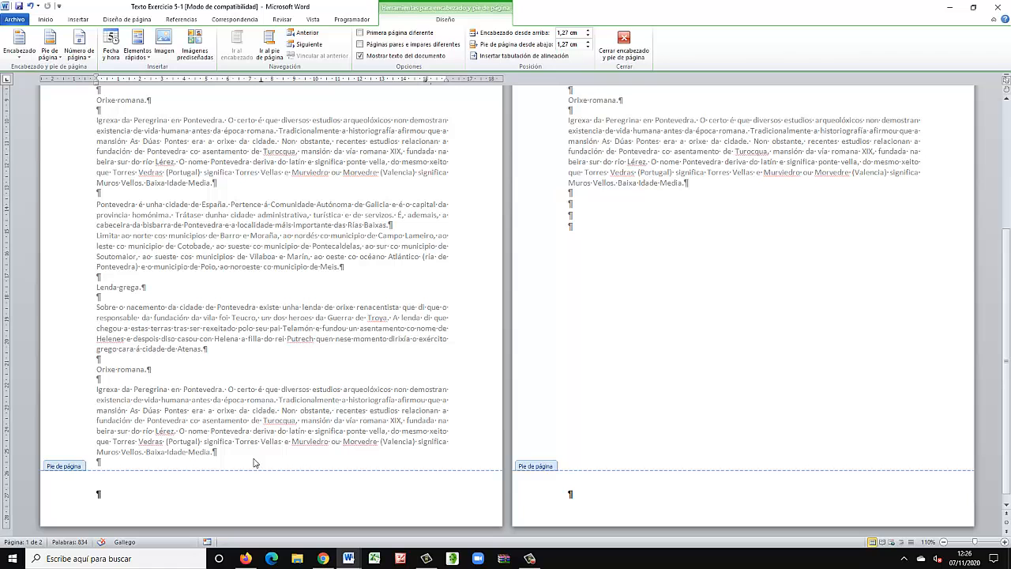
double_click(273, 166)
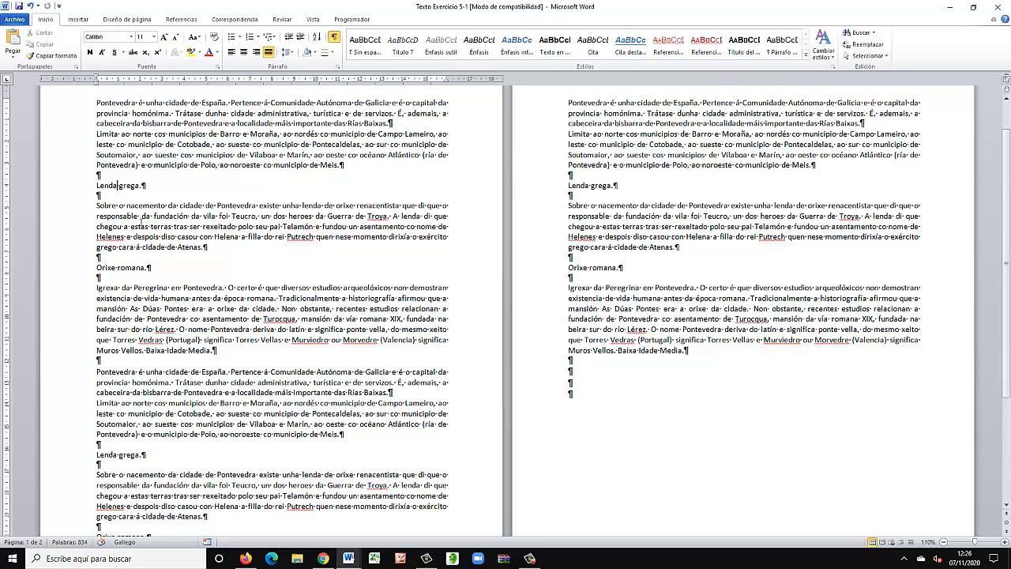
- Insert a footnote after "Lenda" in the first "Lenda grega" heading, at the page end, with 1, 2, 3 numbering starting at 2
click(180, 19)
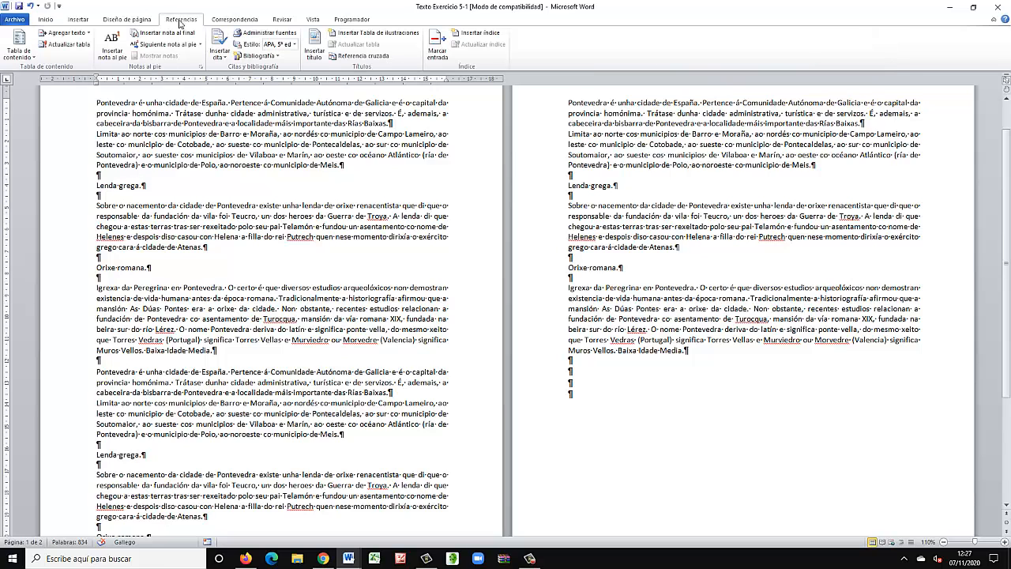
click(201, 70)
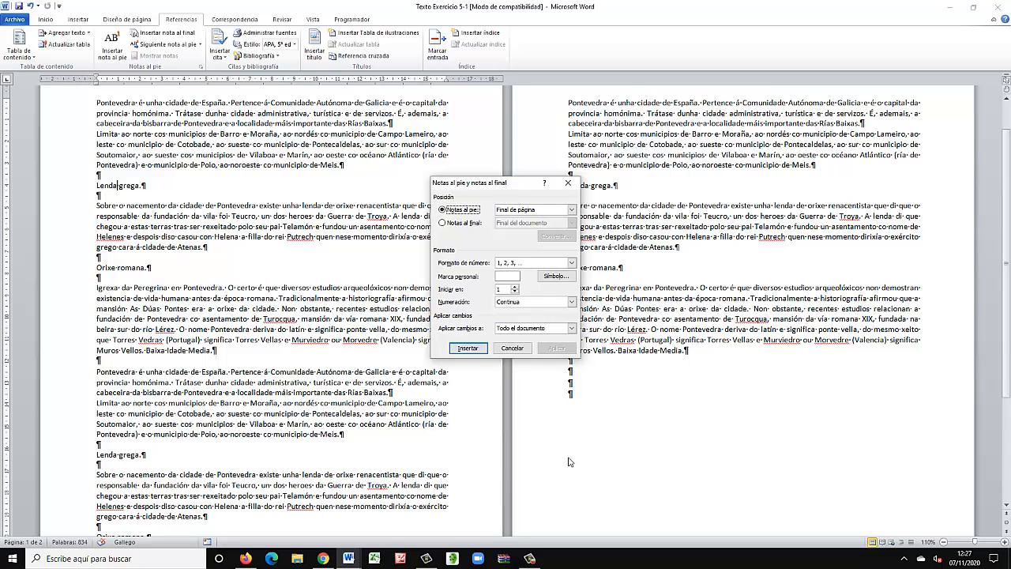
click(443, 225)
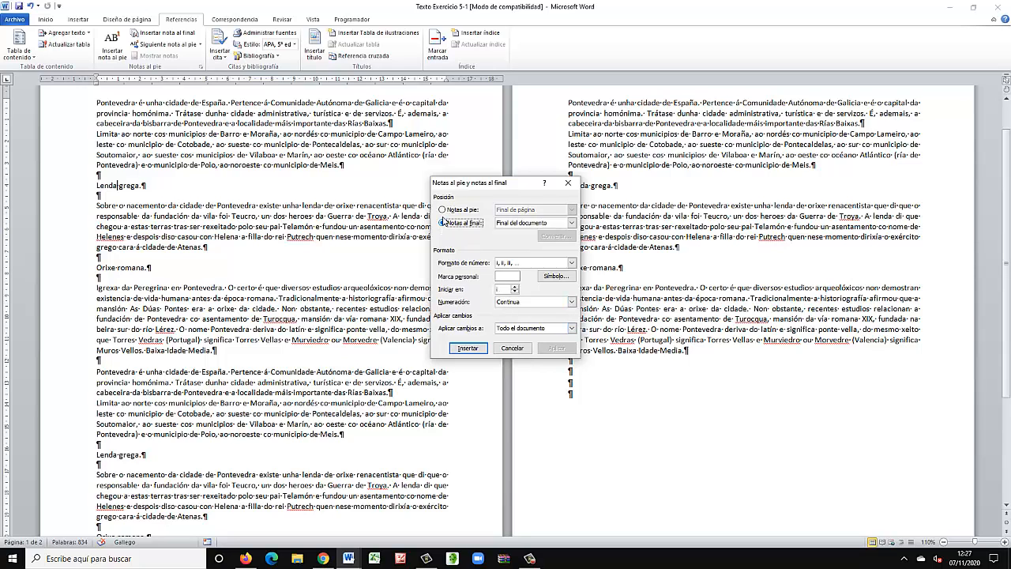
click(443, 210)
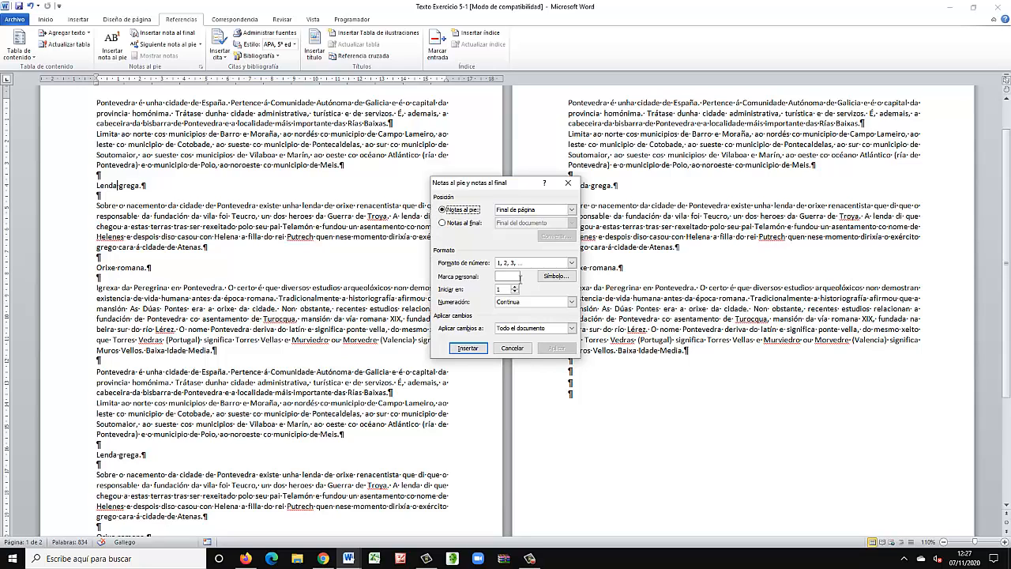
click(571, 262)
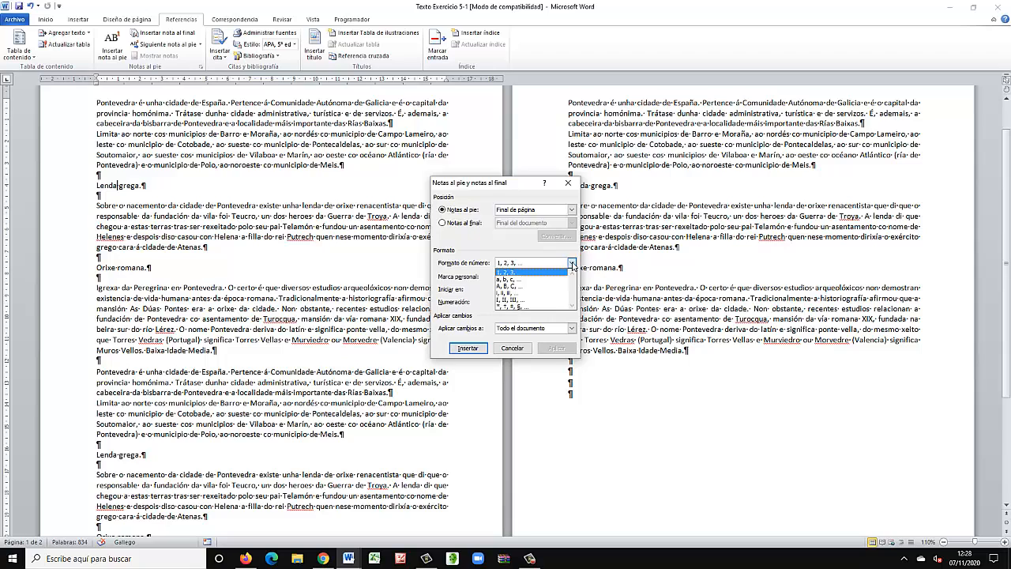
click(518, 273)
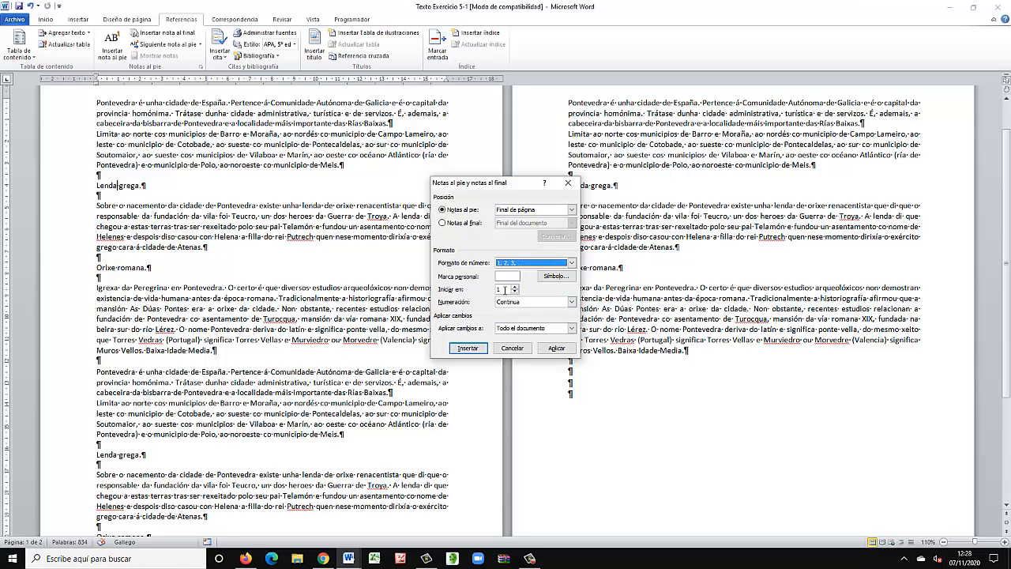
click(514, 288)
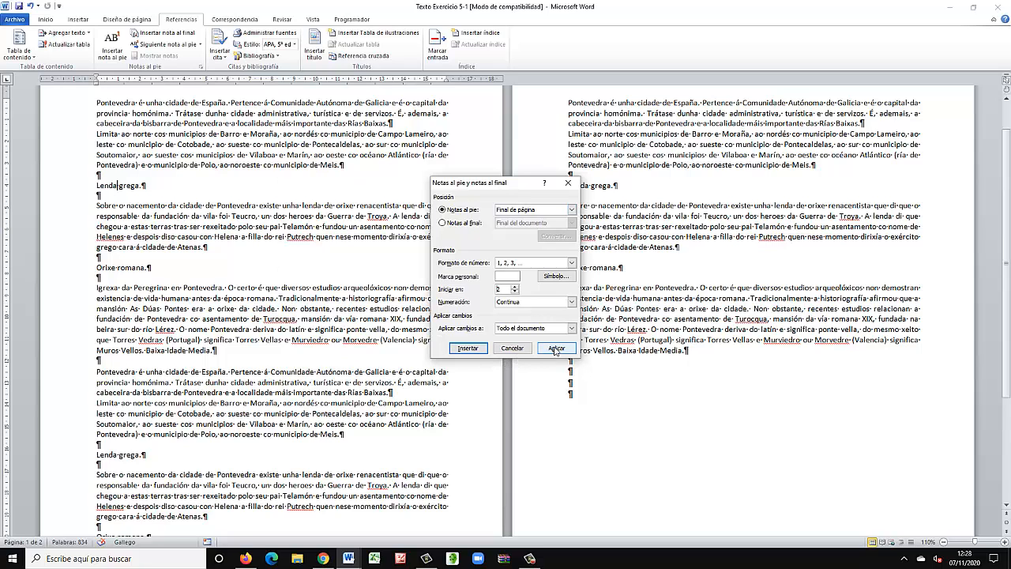
click(474, 351)
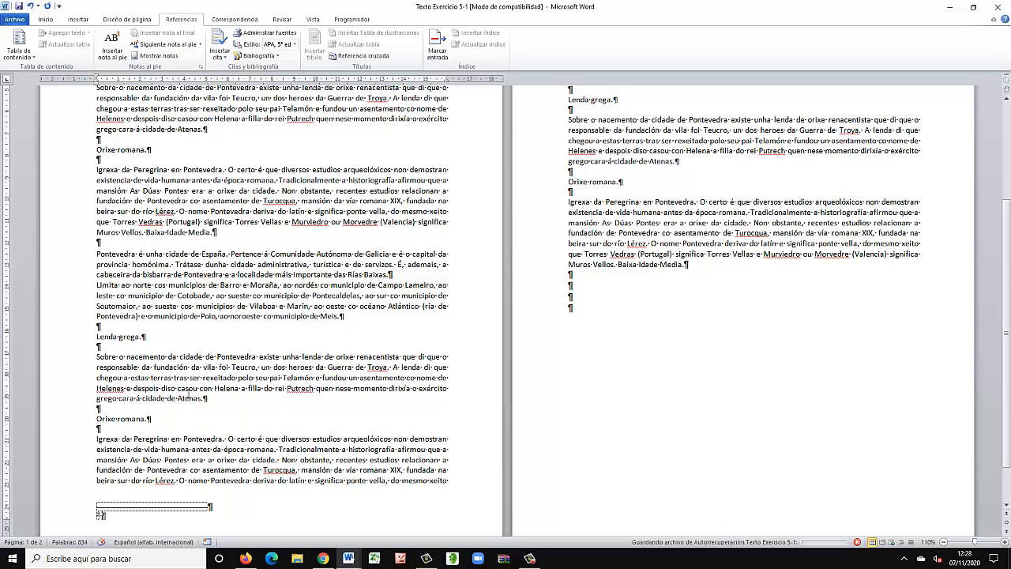
- Open the header and footer area to compare its location with the new footnote, and return to the body text
scroll(203, 139, up, 5)
double_click(219, 125)
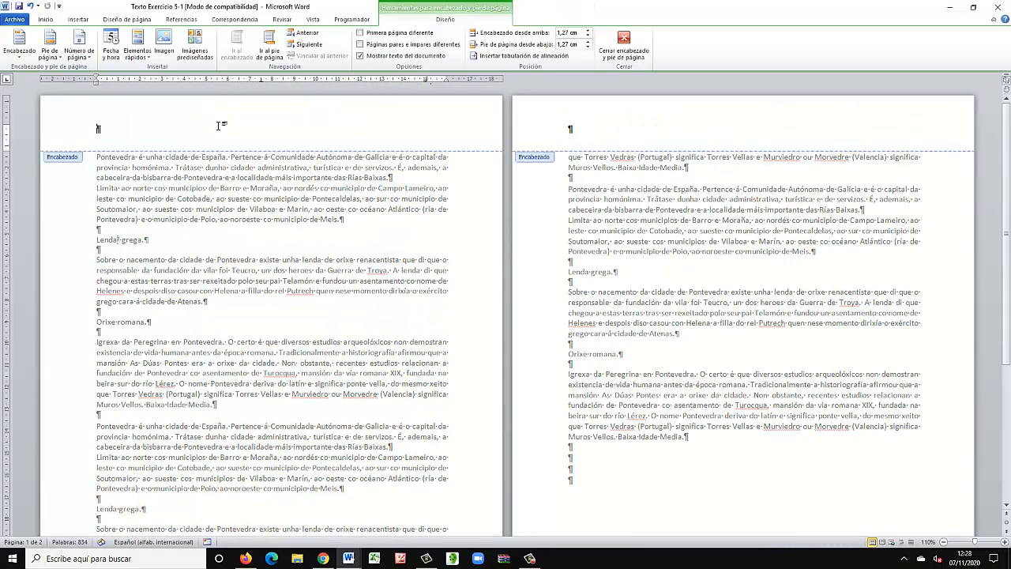
scroll(252, 246, down, 5)
click(155, 466)
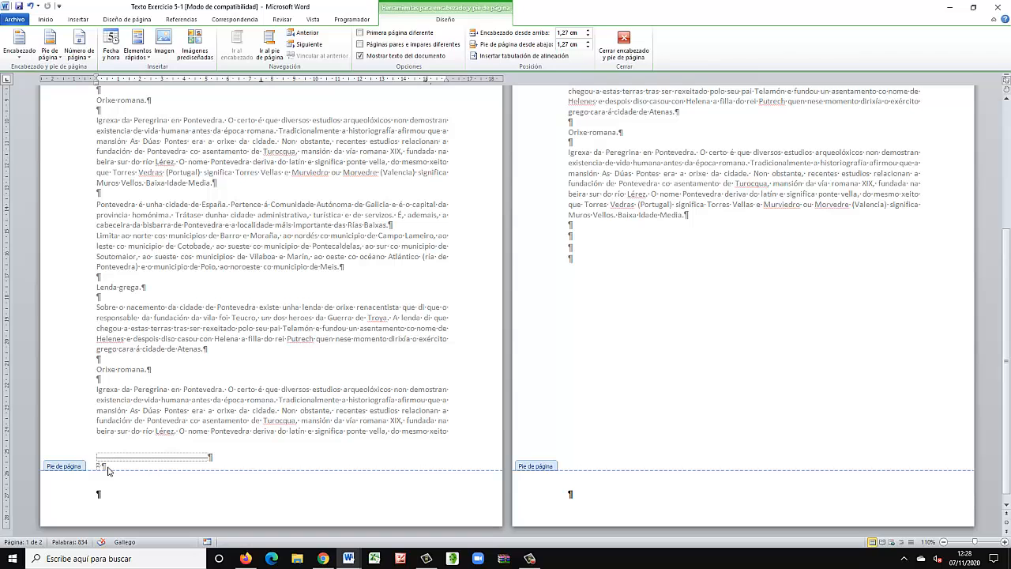
scroll(247, 242, up, 4)
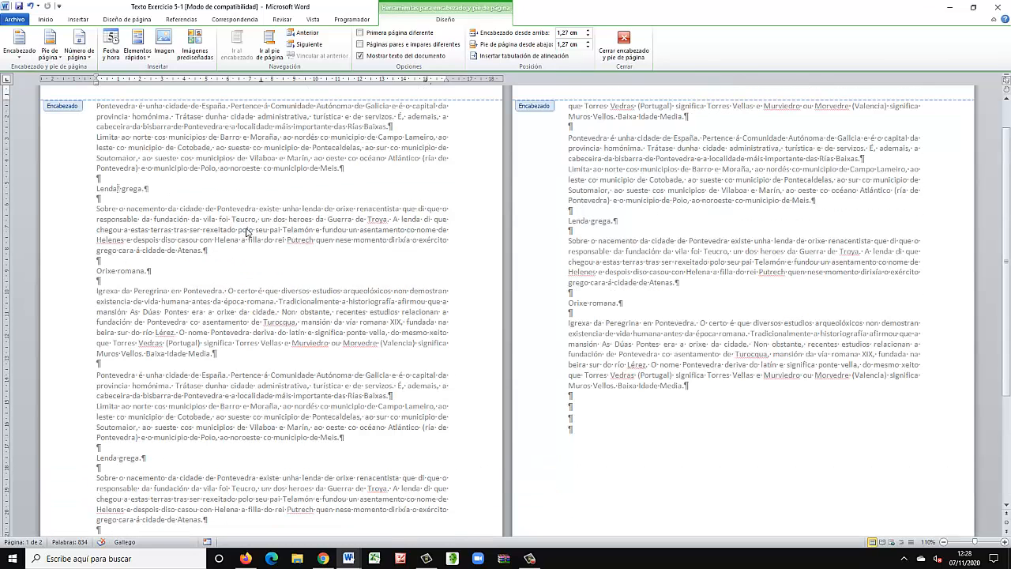
double_click(258, 183)
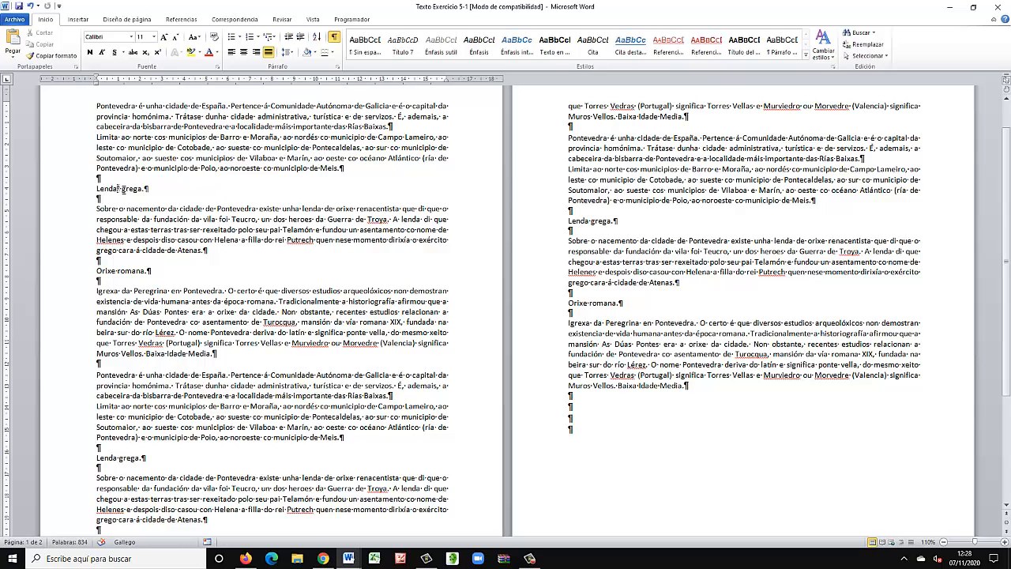
- Enter "Unha historia para contar antiga" as the footnote text at the end of the first page
scroll(183, 270, down, 5)
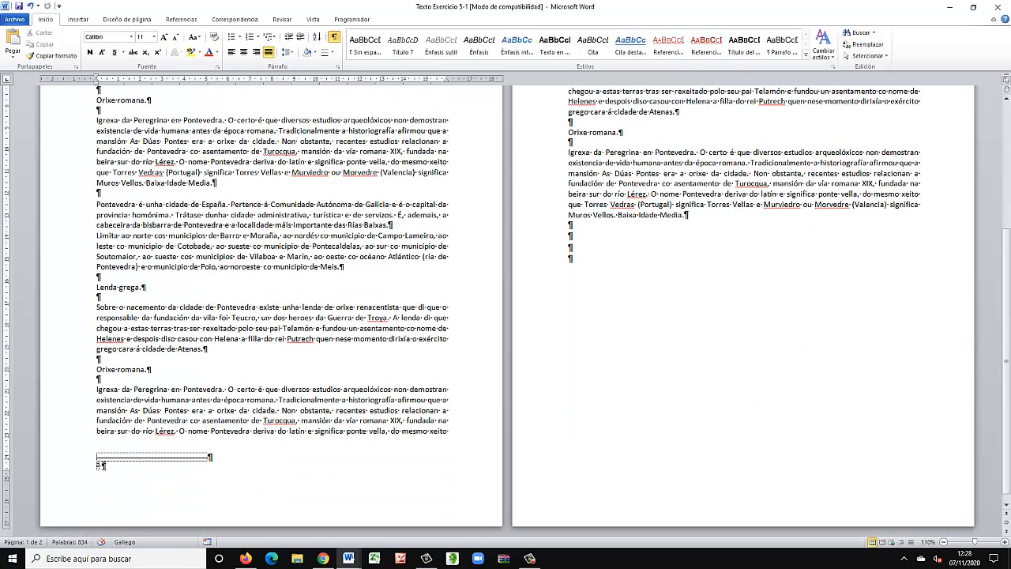
click(104, 466)
text(Unha)
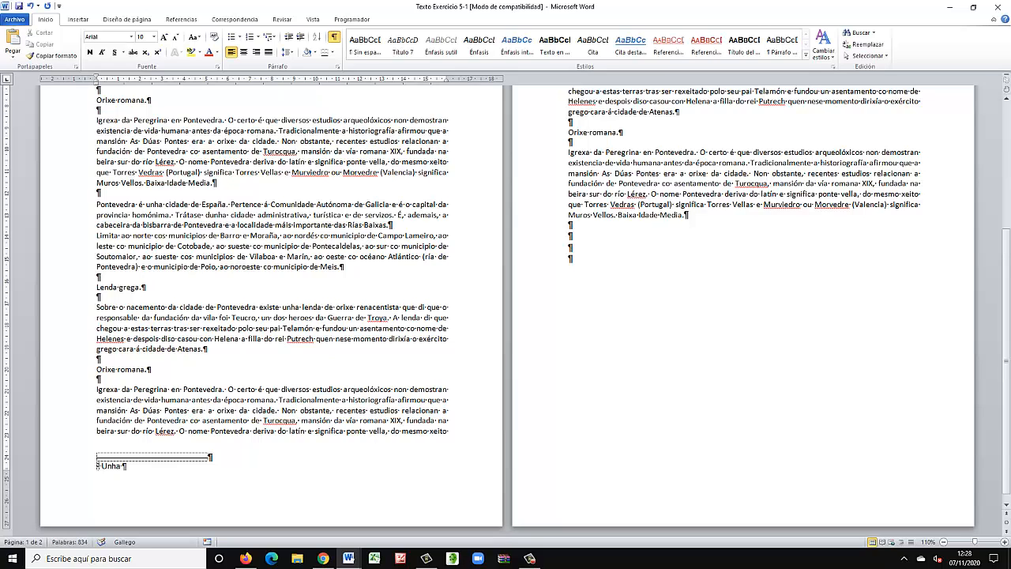
text( historia para contar antiga)
- Insert an endnote after "Meis." on the first page, placed at the document end with A, B, C numbering
double_click(295, 248)
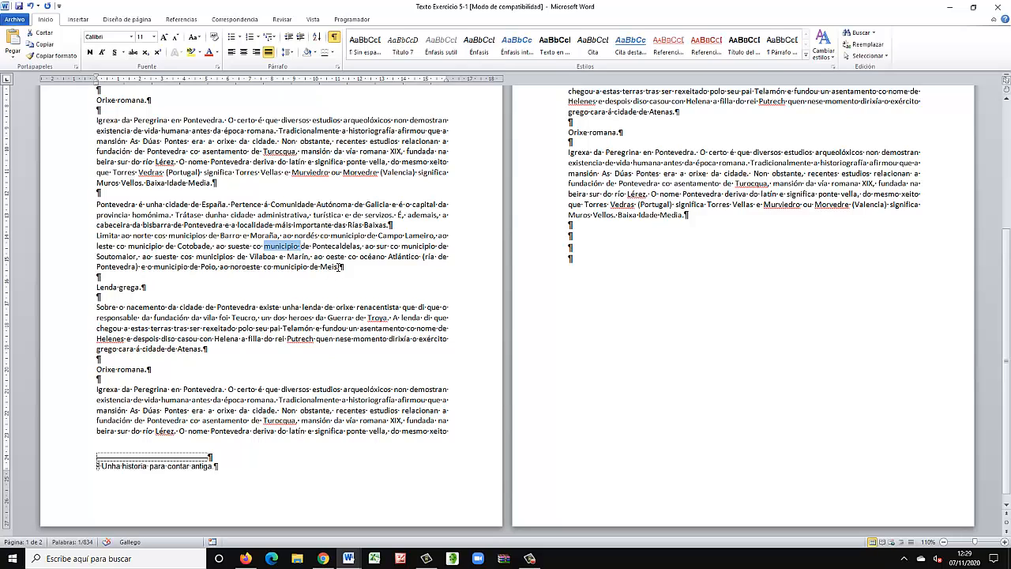
click(338, 268)
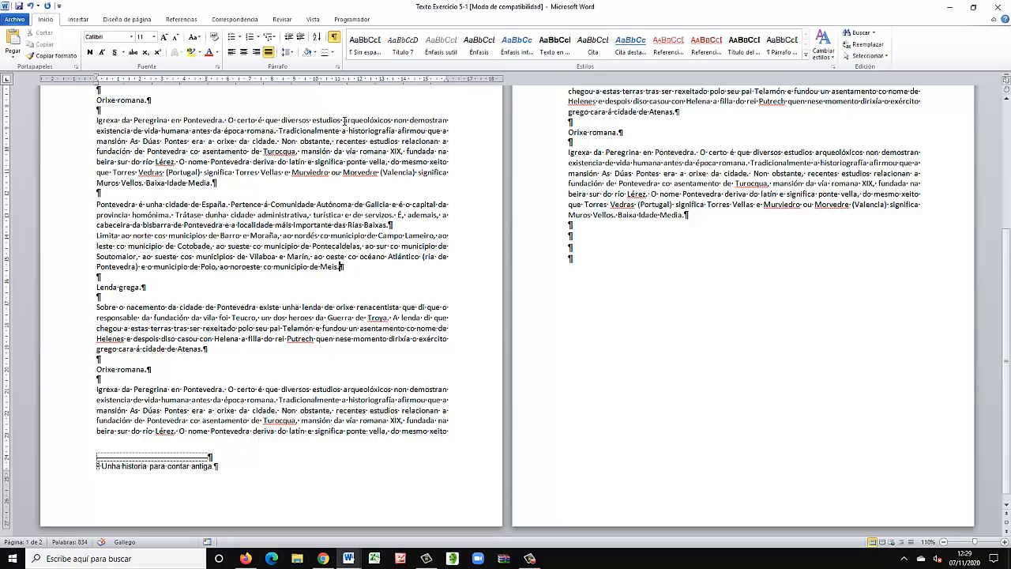
click(290, 21)
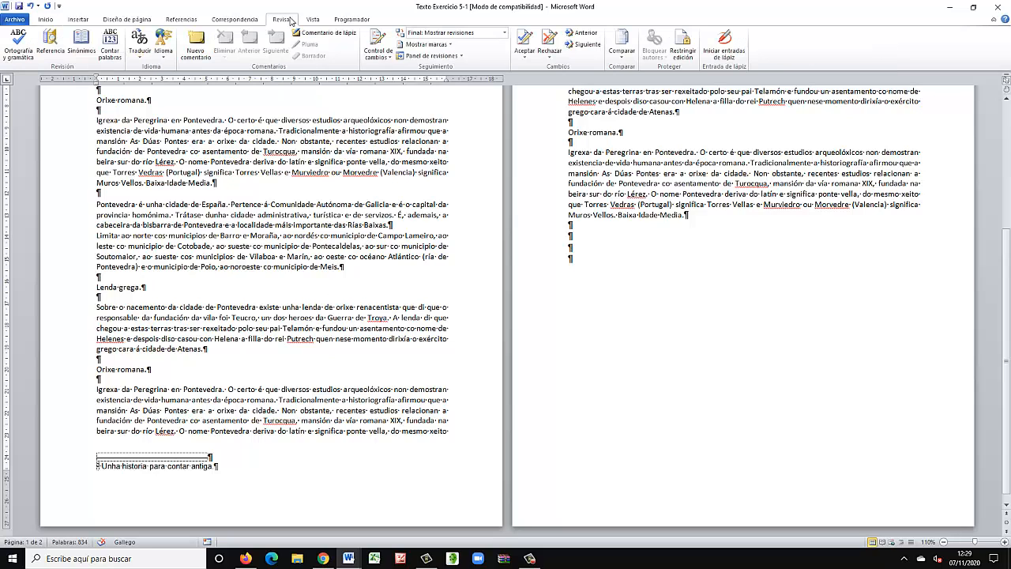
click(190, 20)
click(200, 67)
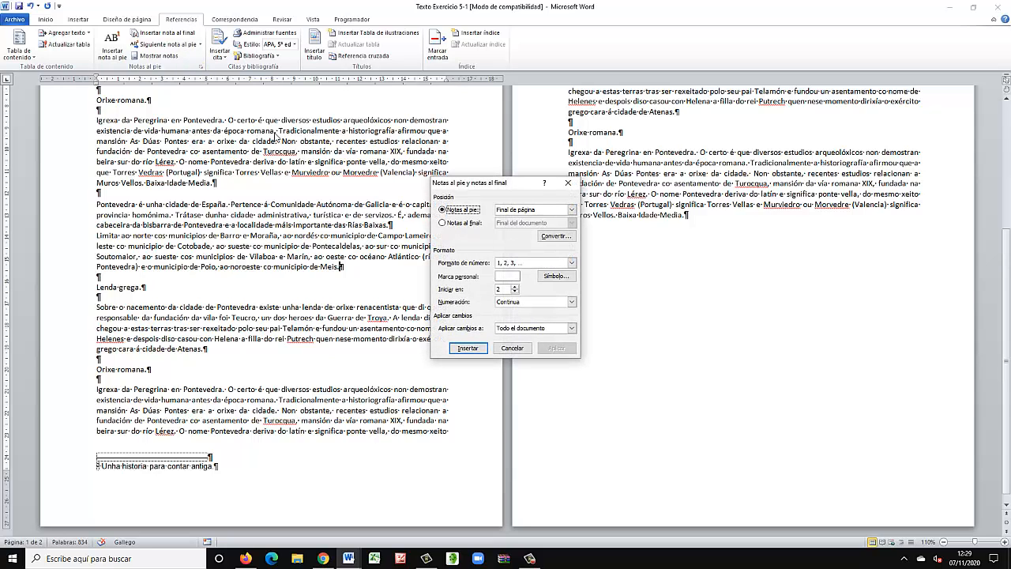
click(455, 226)
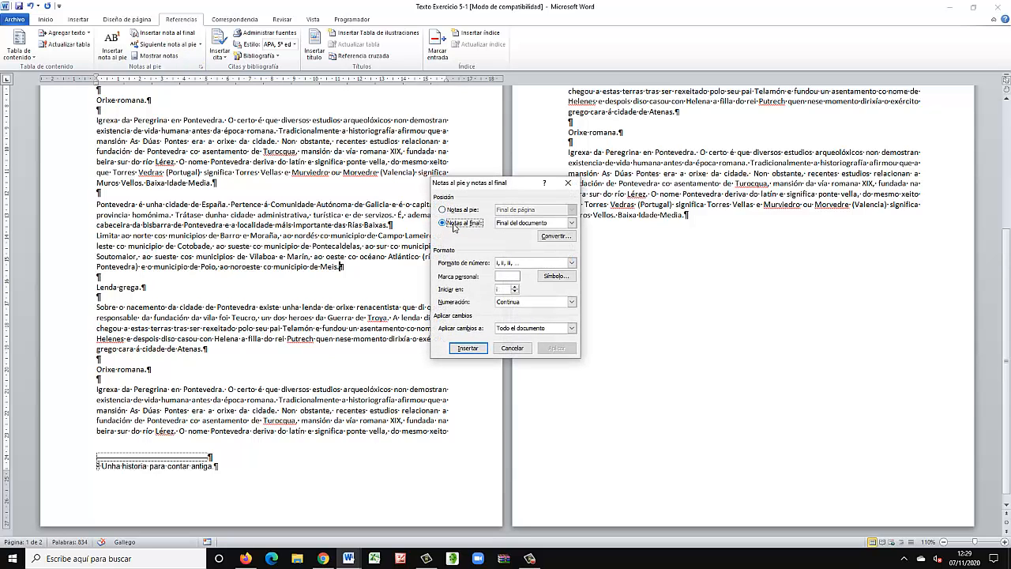
click(571, 263)
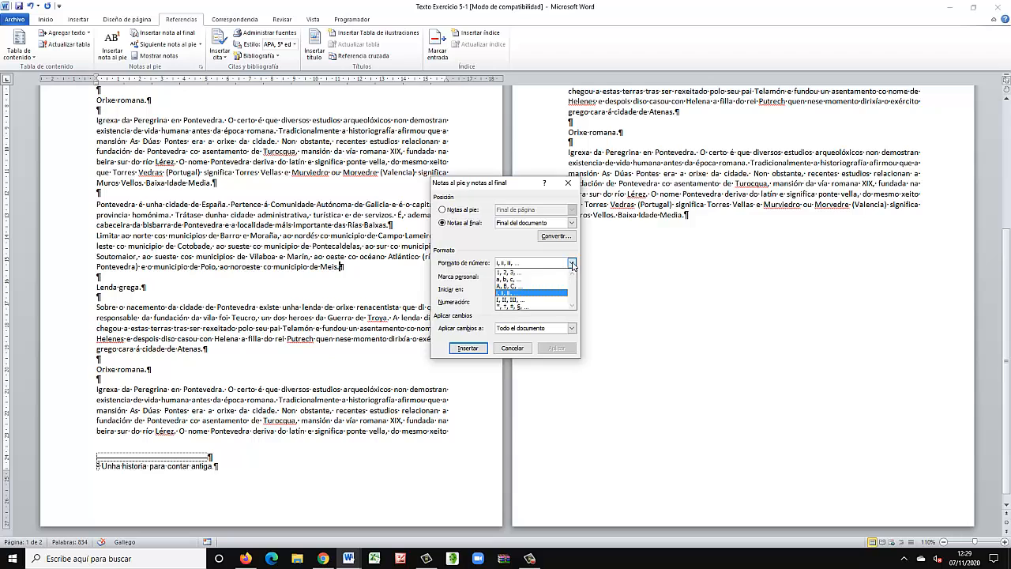
click(508, 286)
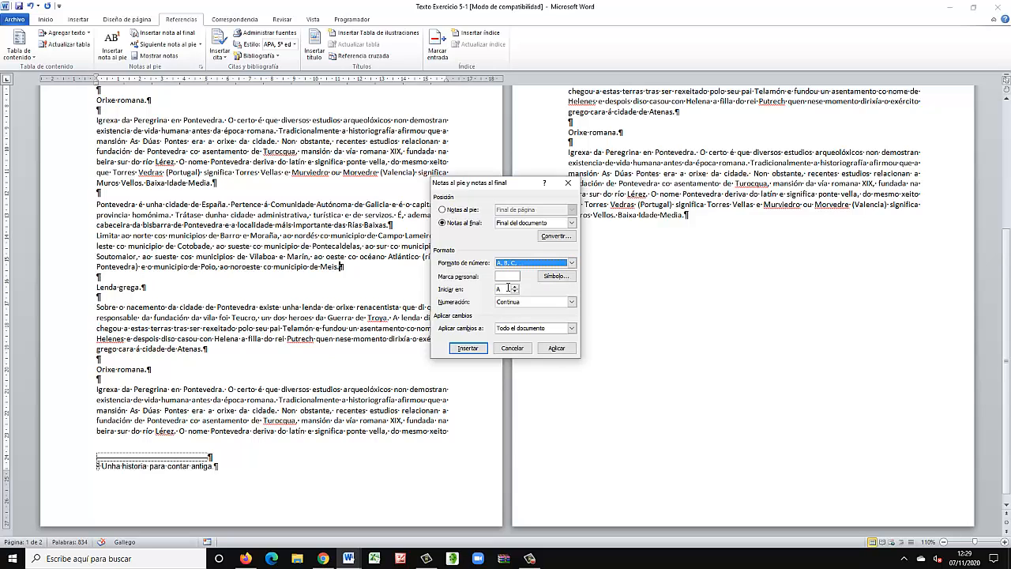
click(477, 348)
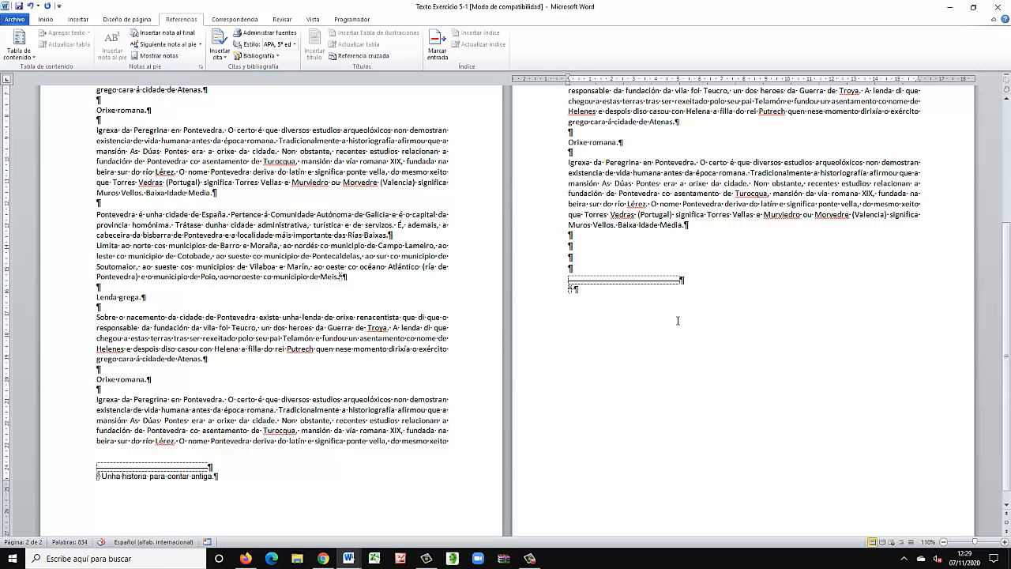
- Enter "Concello da provincia de Pontevedra." as the endnote text
text(Concello ed)
key(BackSpace)
key(BackSpace)
text(da prof)
key(BackSpace)
text(vincia )
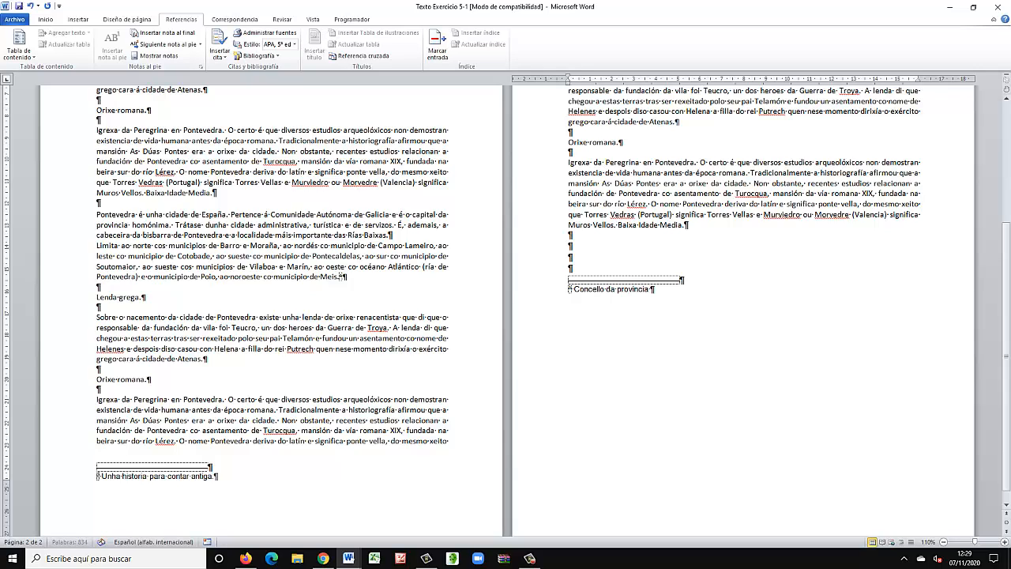
text(de Pontevedra.)
- Add the sample text "Yhuyhtr" and six blank lines in the empty paragraphs above the endnote on the second page
click(570, 251)
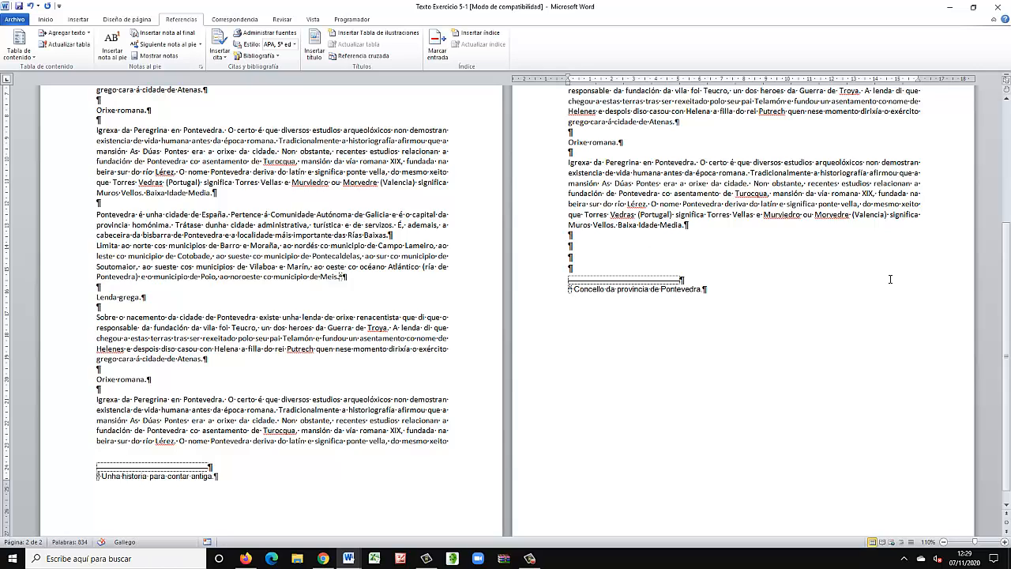
text(Yhuyhtr)
key(Return)
key(Return)
key(Return)
key(Return)
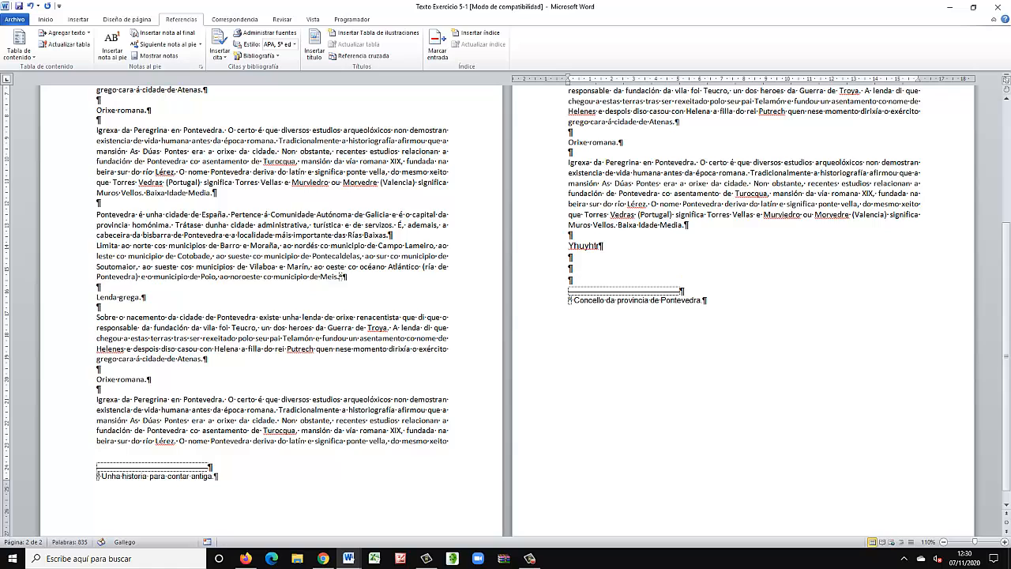
key(Return)
key(Return)
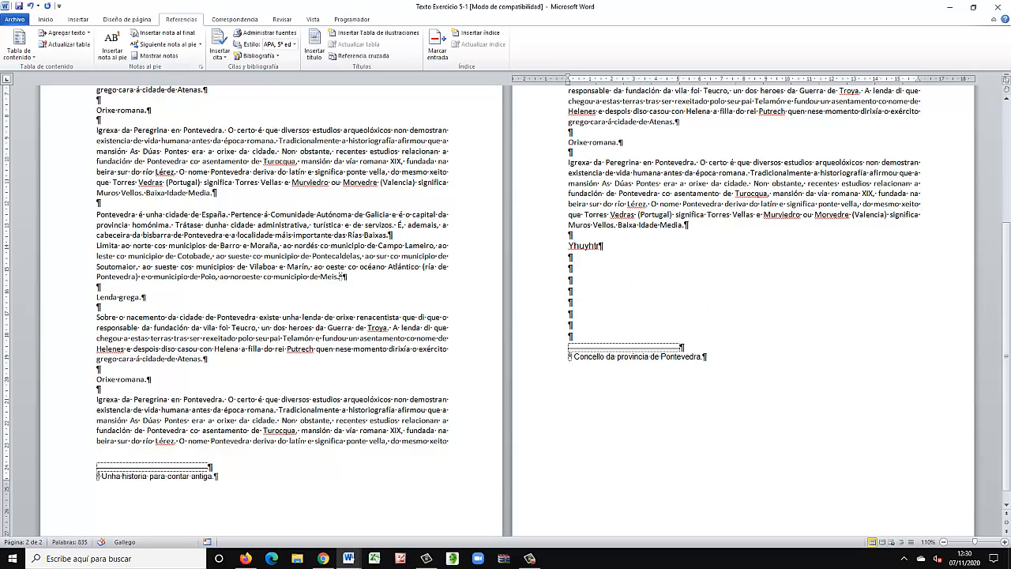
- Insert five blank lines after the last "Orixe romana." heading on the first page
click(150, 379)
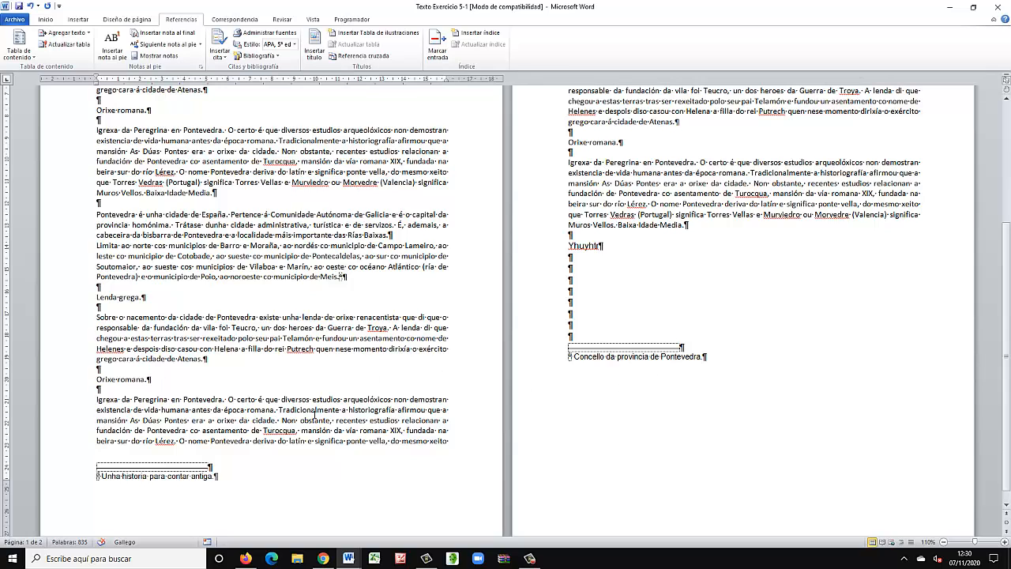
key(Return)
key(Return)
key(Return)
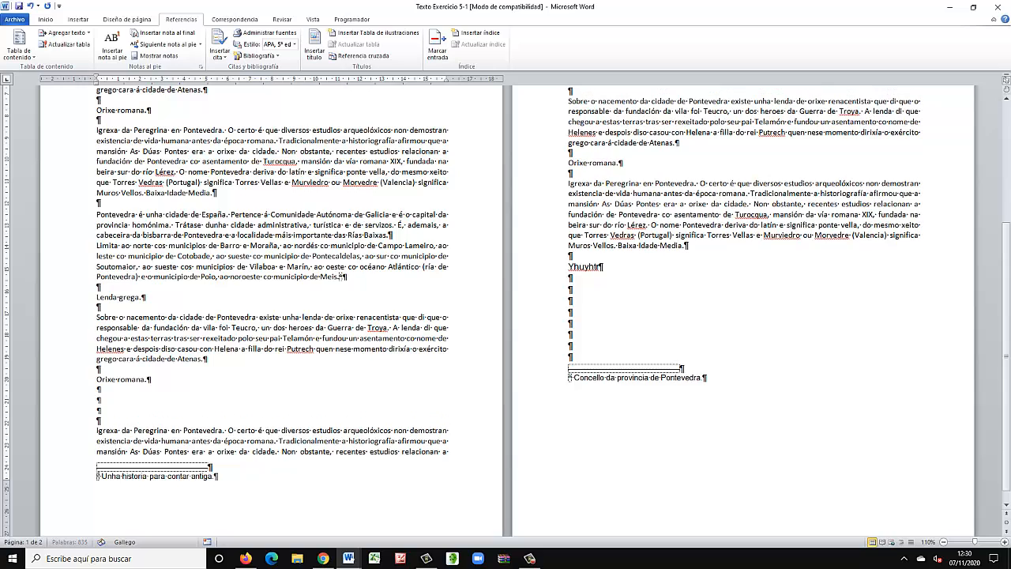
key(Return)
key(Return)
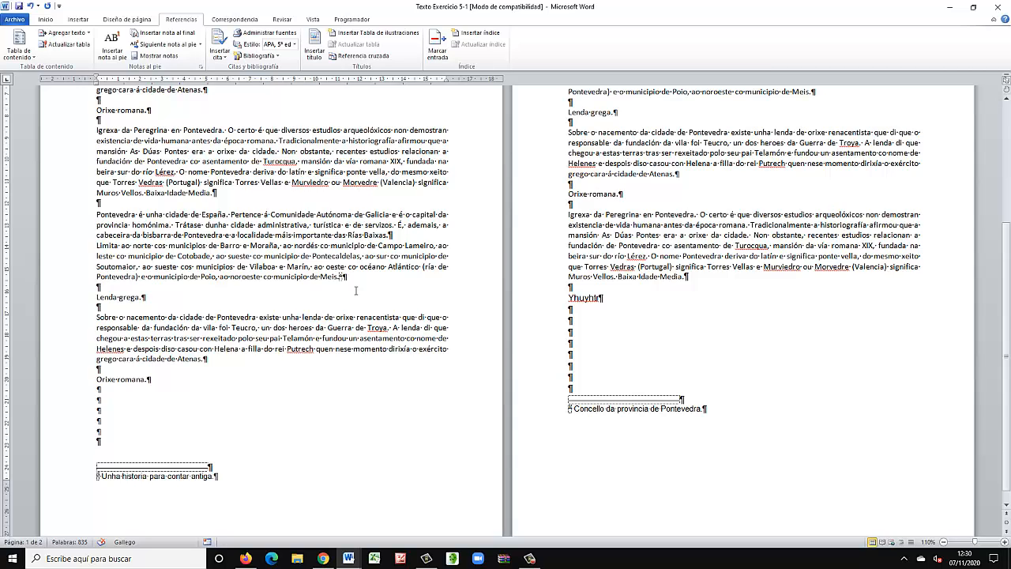
- Lay out the first "Igrexa da Peregrina en Pontevedra" paragraph in two columns
drag(87, 133, 107, 196)
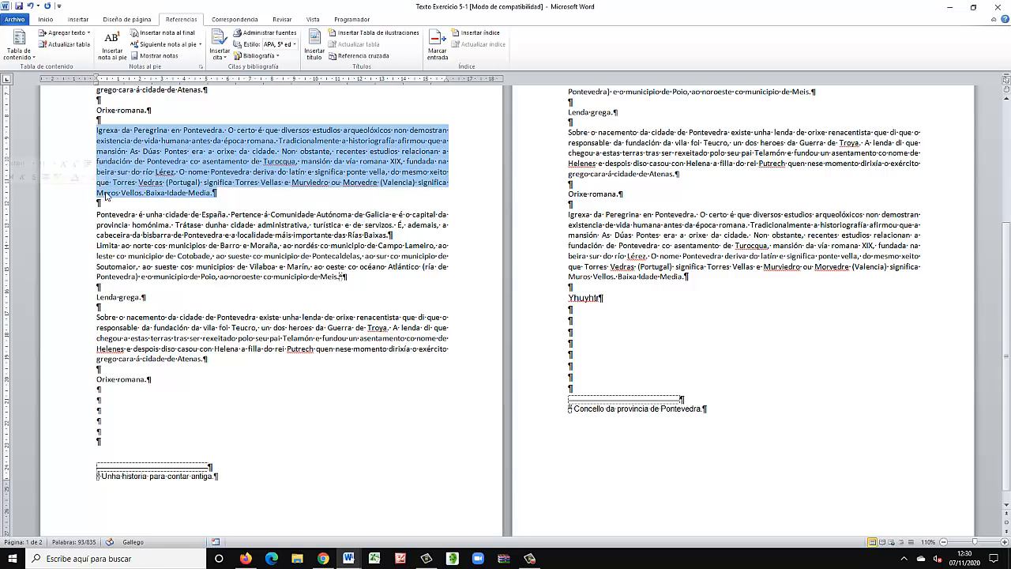
click(127, 18)
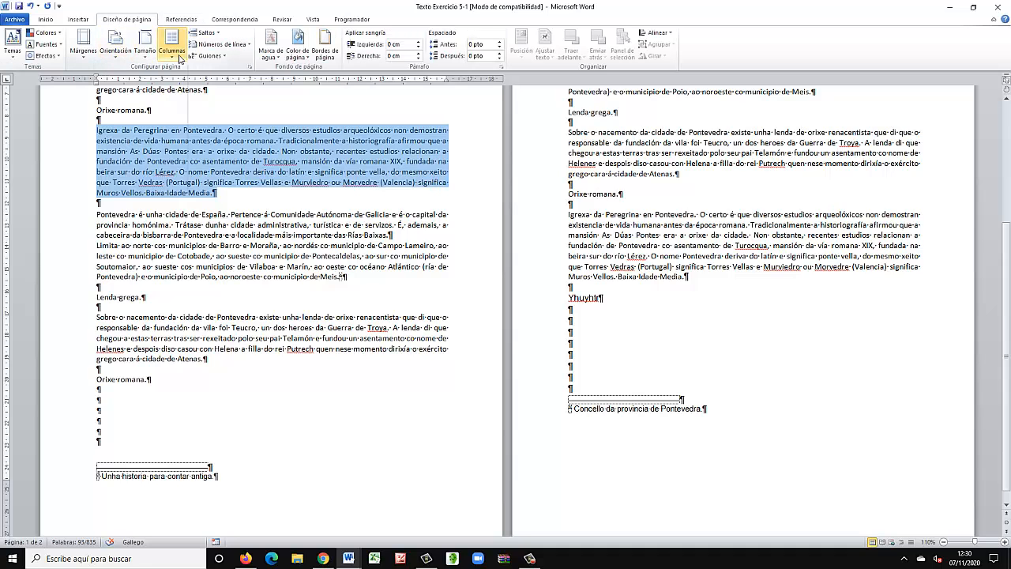
click(178, 57)
click(130, 98)
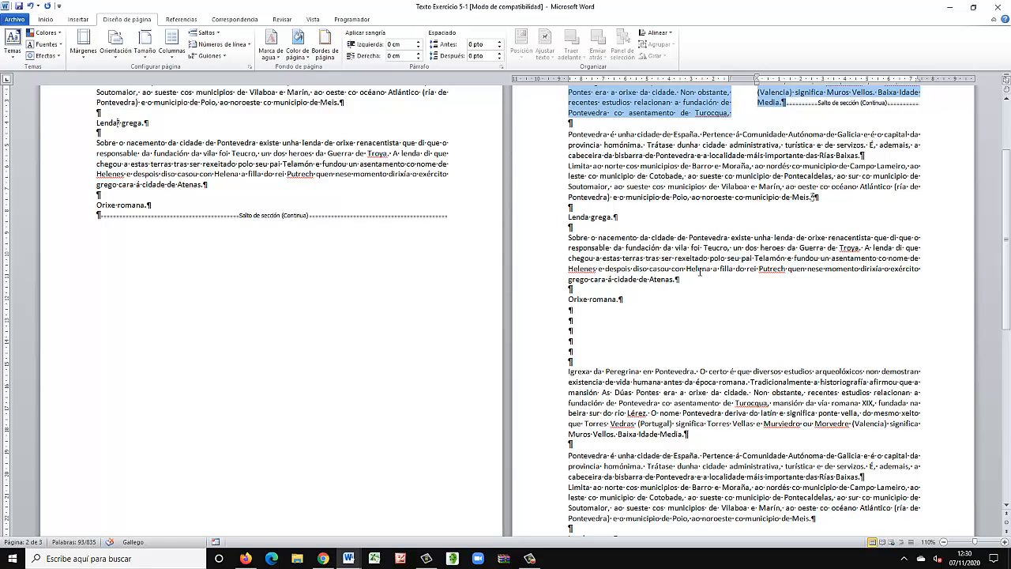
- Insert a footnote after "Tradicionalmente" in the two-column paragraph, positioned "Por debajo de la selección", and compare it with the first page's footnote
scroll(700, 272, up, 3)
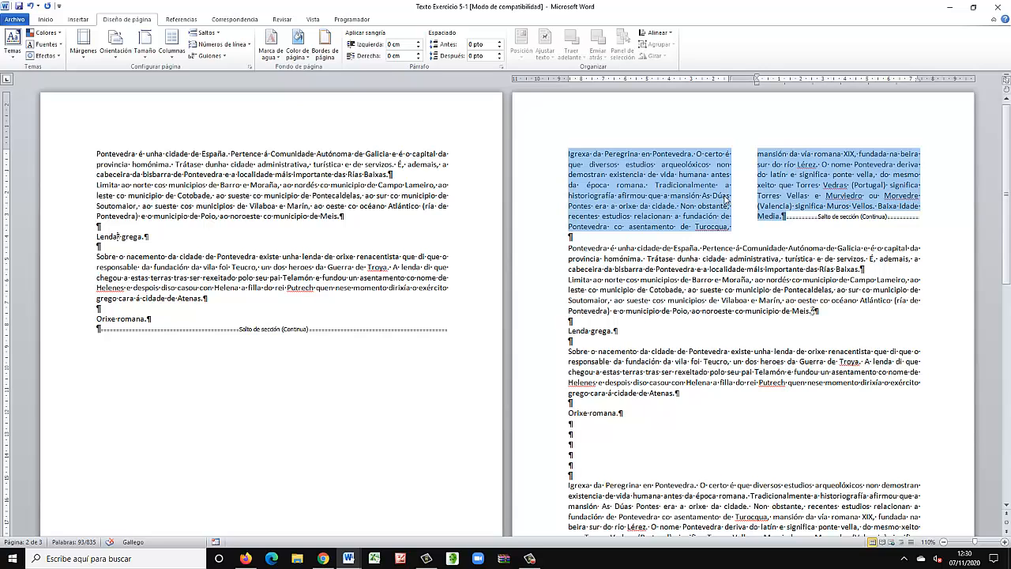
click(648, 188)
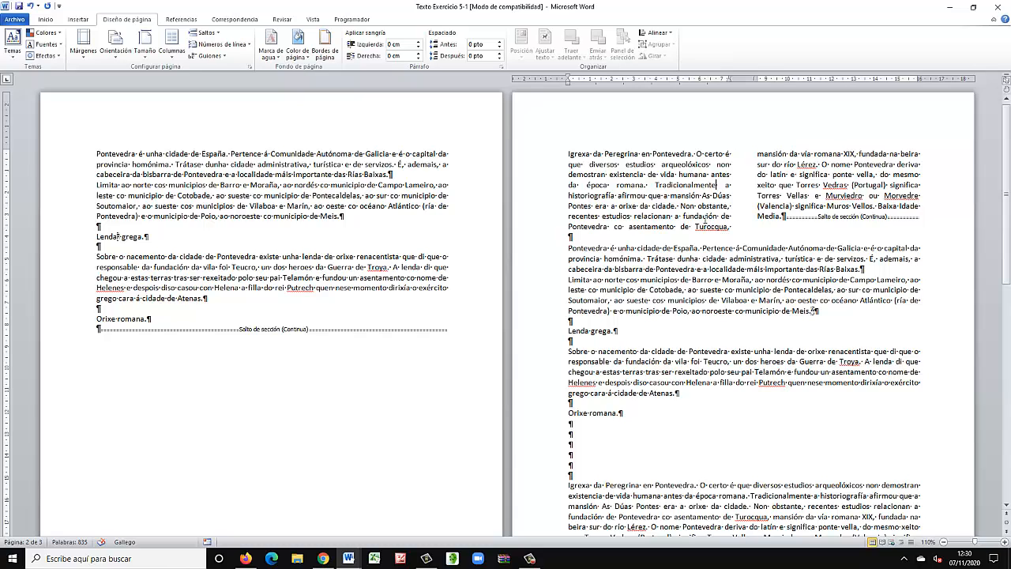
click(176, 20)
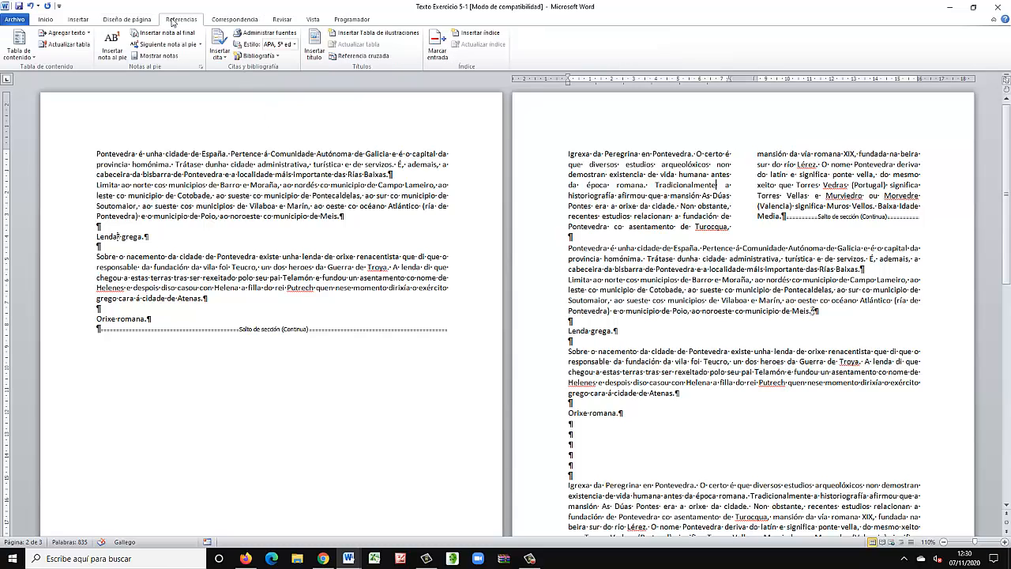
click(202, 67)
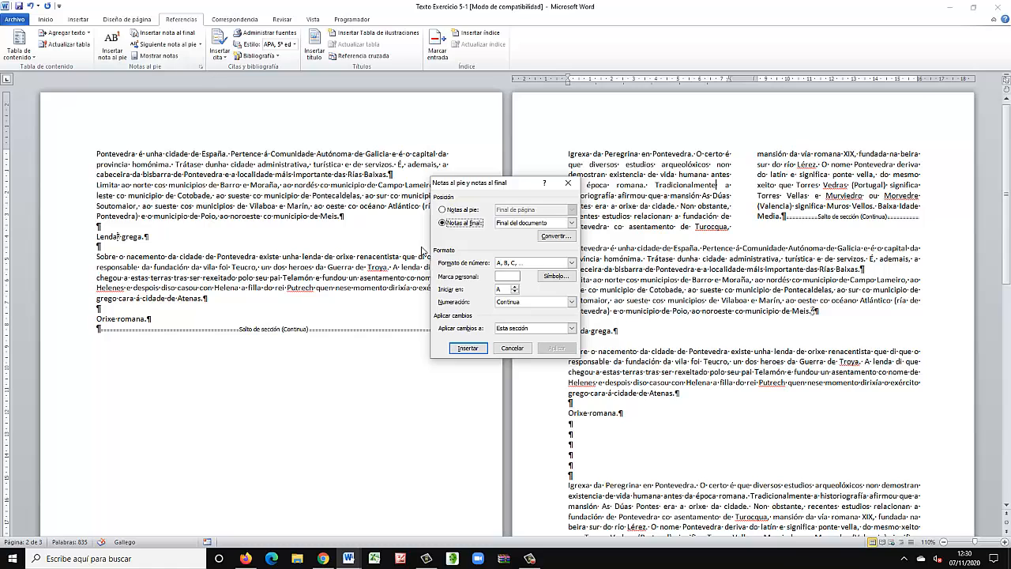
click(442, 210)
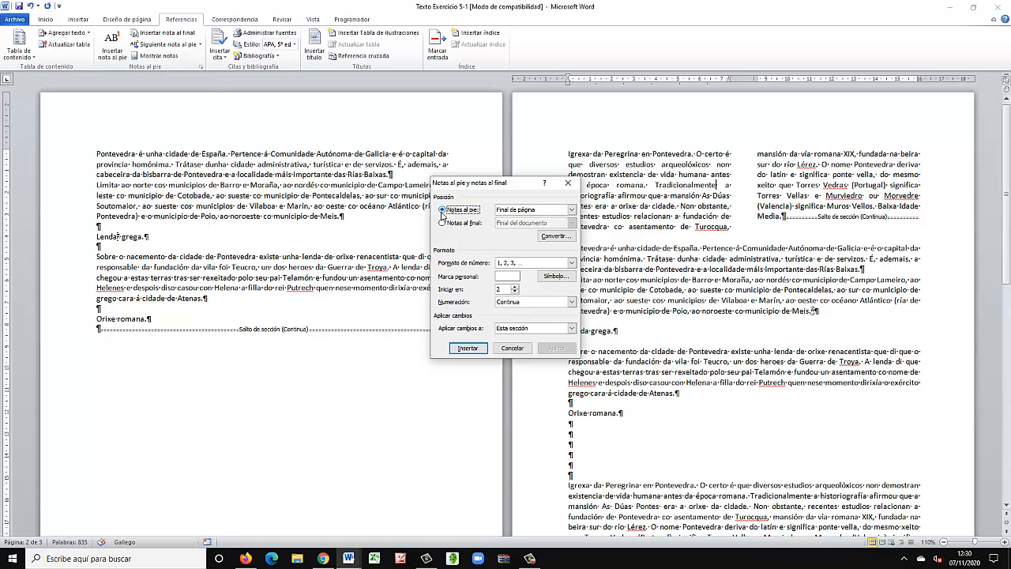
click(548, 212)
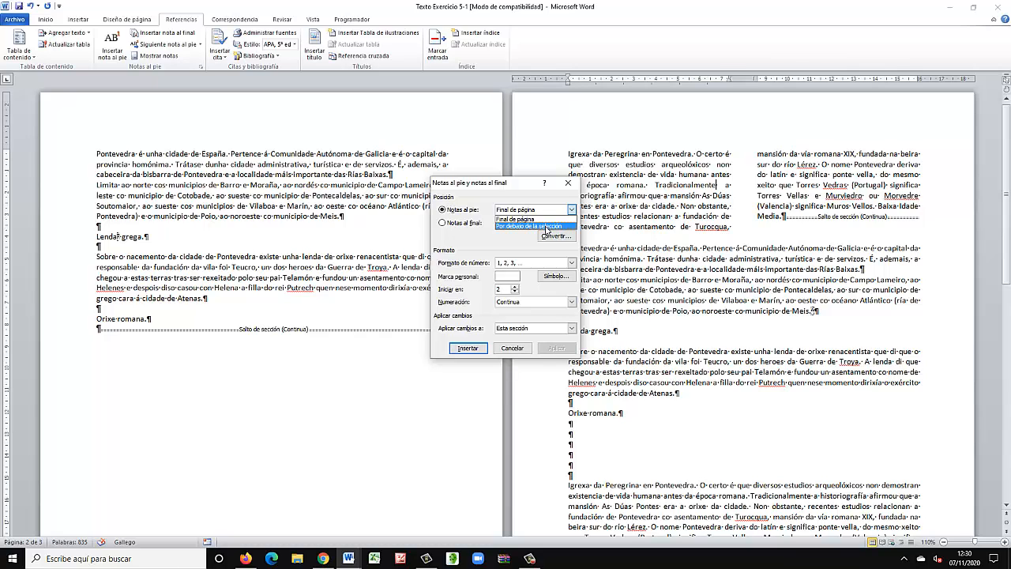
click(549, 228)
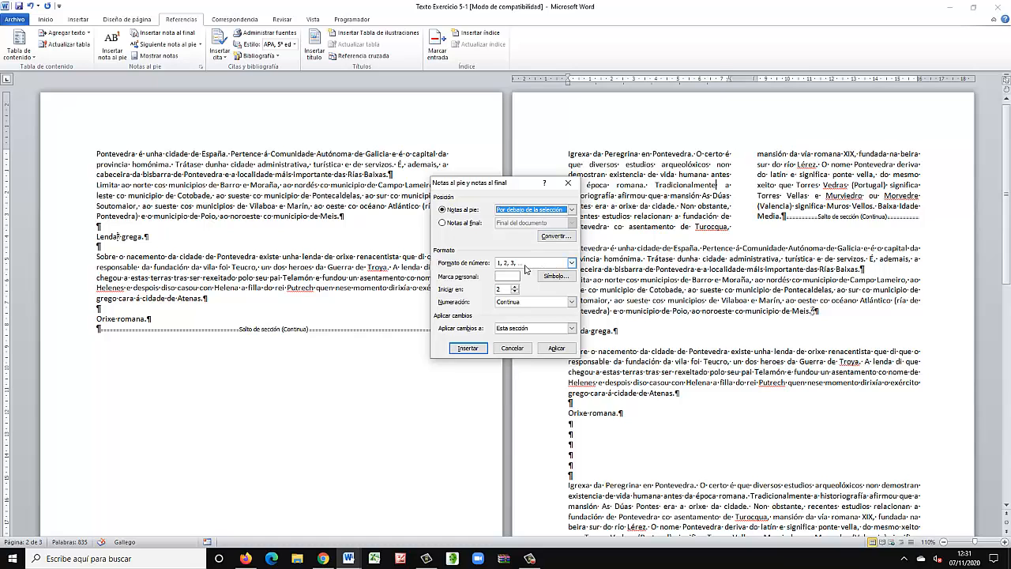
click(467, 349)
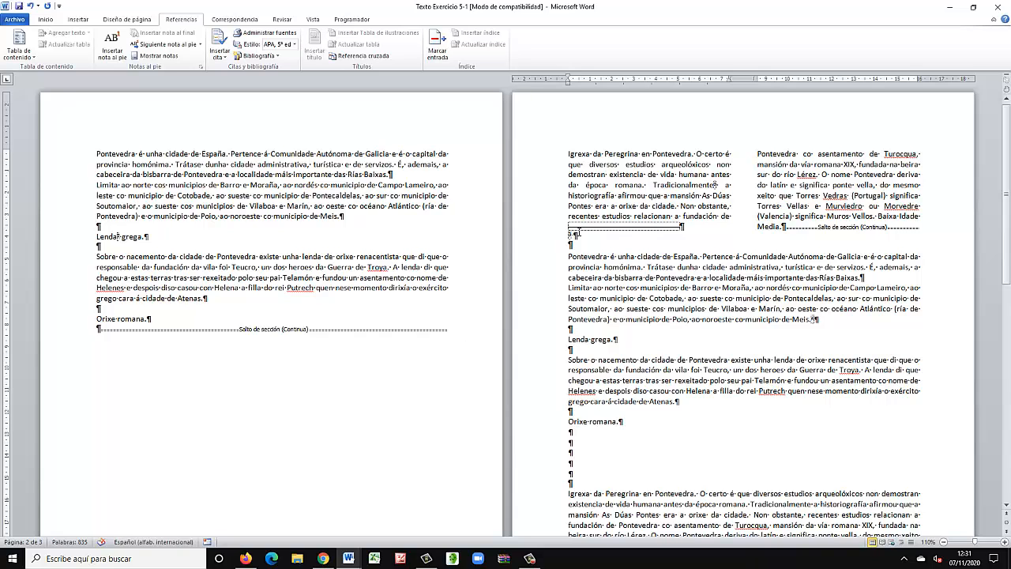
scroll(182, 296, down, 5)
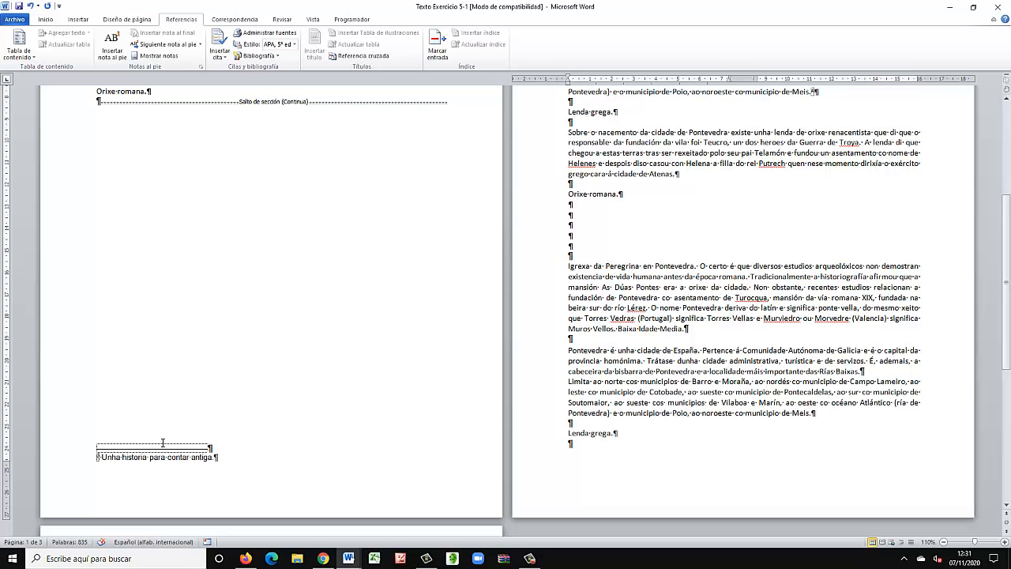
scroll(334, 350, up, 4)
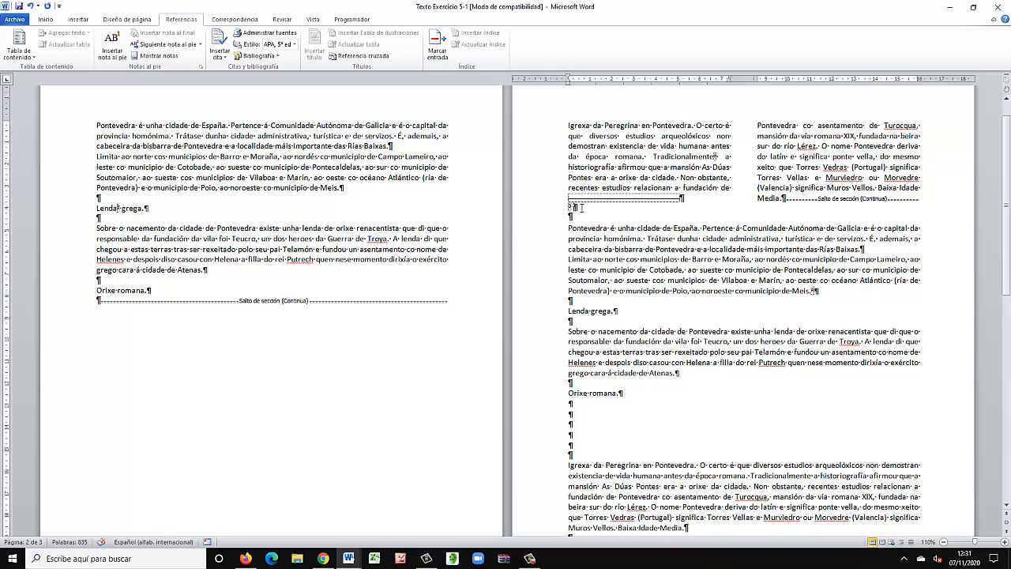
- Insert another footnote after "Murviedro" in the second column, below the text, and compare its placement with the page-end footnote
click(863, 177)
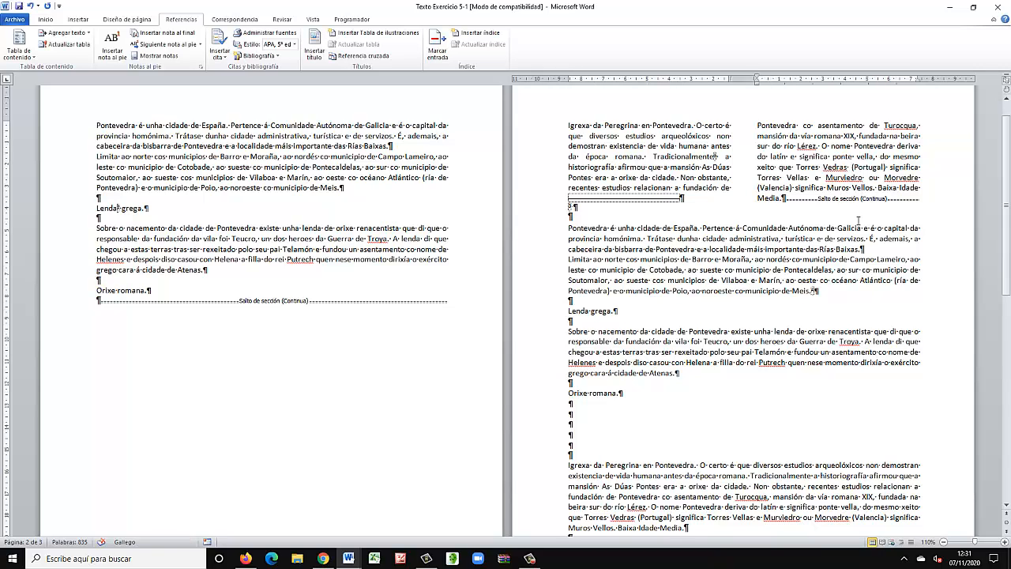
click(202, 69)
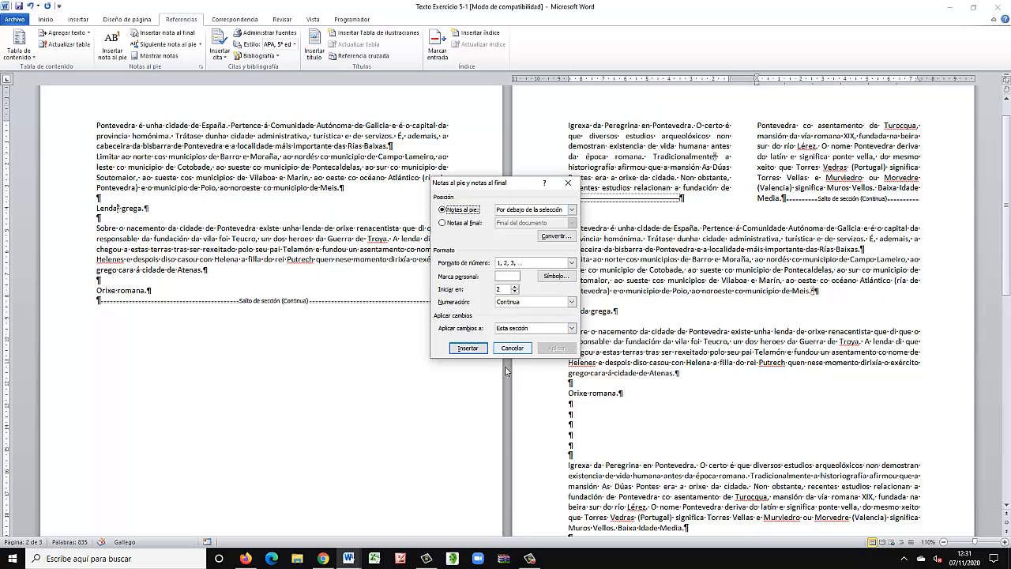
click(468, 349)
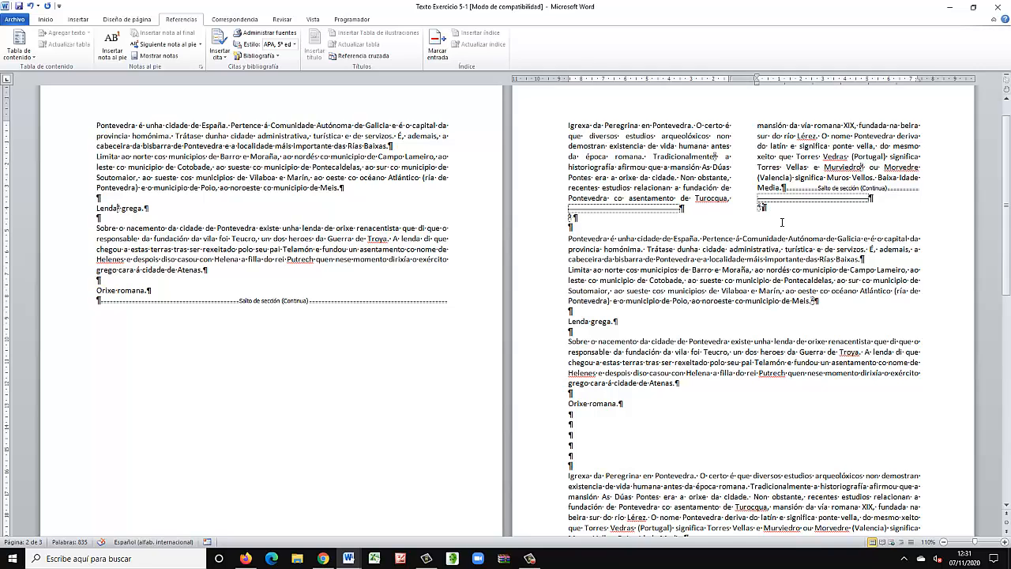
scroll(173, 401, down, 5)
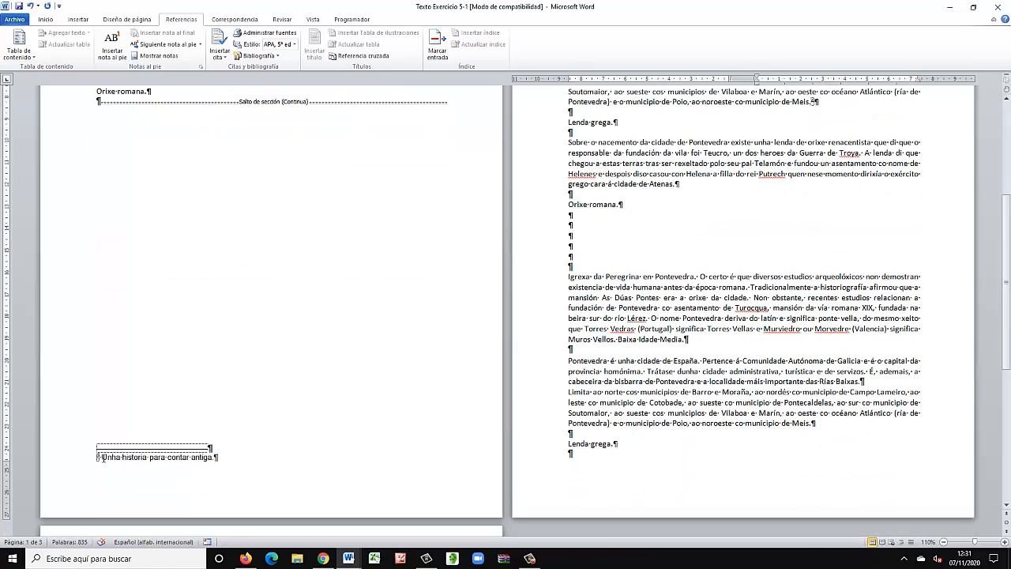
scroll(683, 184, up, 4)
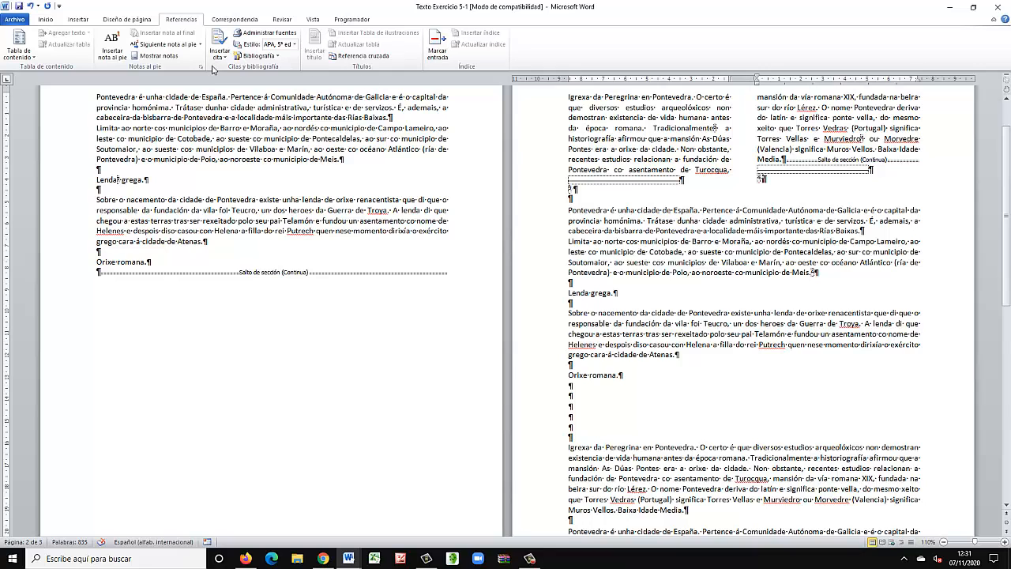
- Set the two-column section's footnote numbering to "Reiniciar cada sección", applied to this section, and compare it with the first page's footnote
click(202, 70)
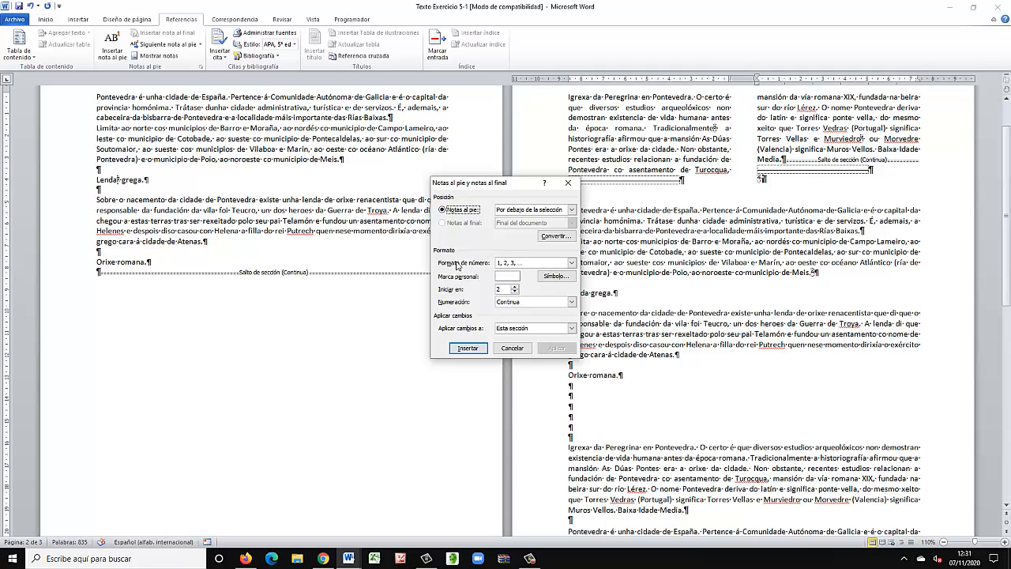
click(571, 263)
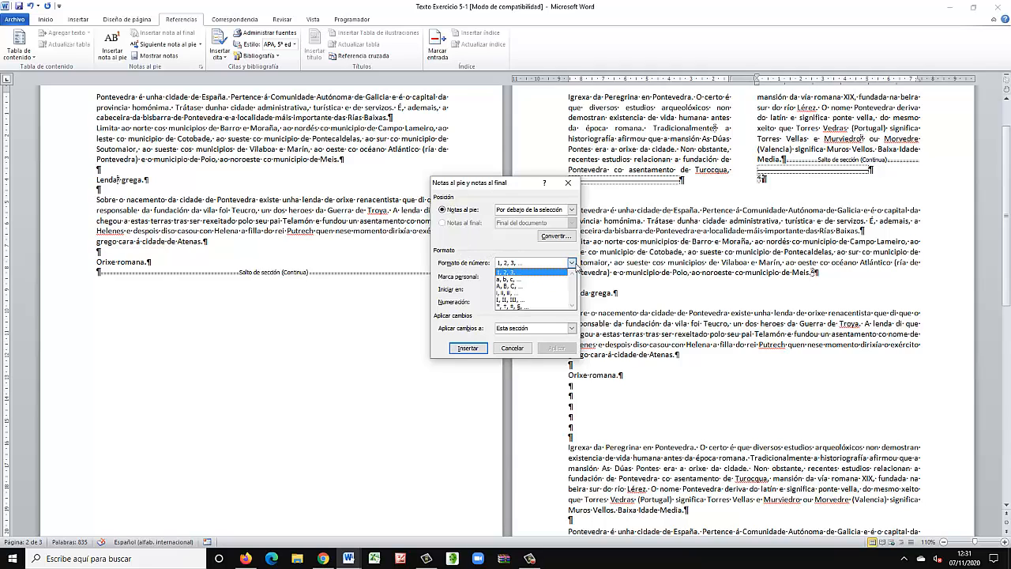
click(576, 270)
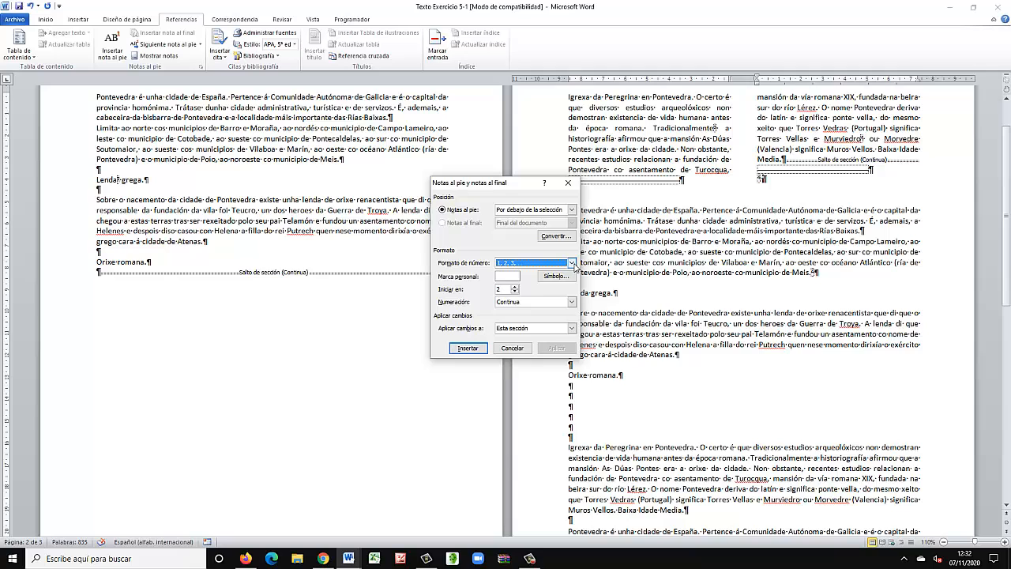
click(514, 286)
click(572, 302)
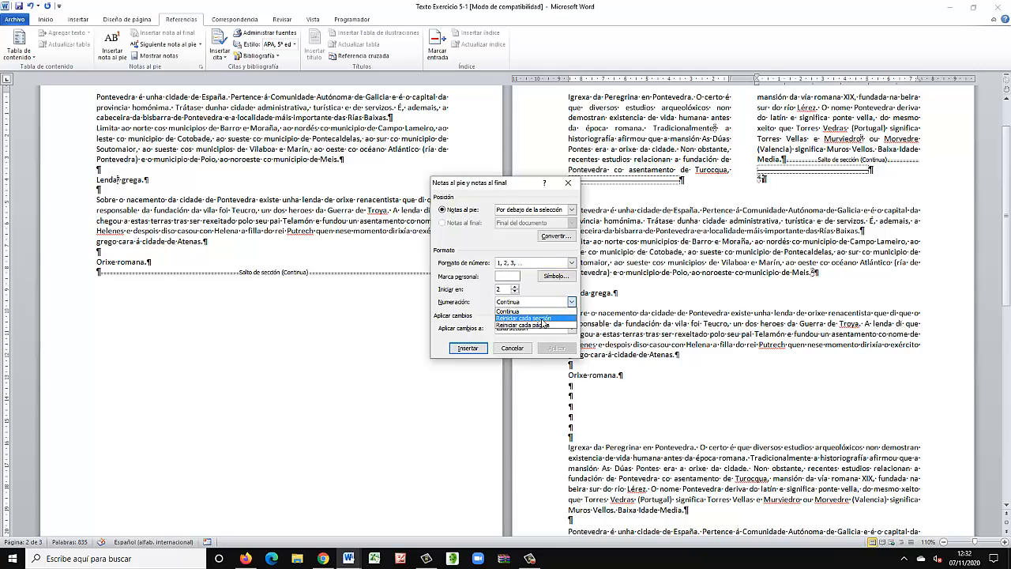
click(542, 318)
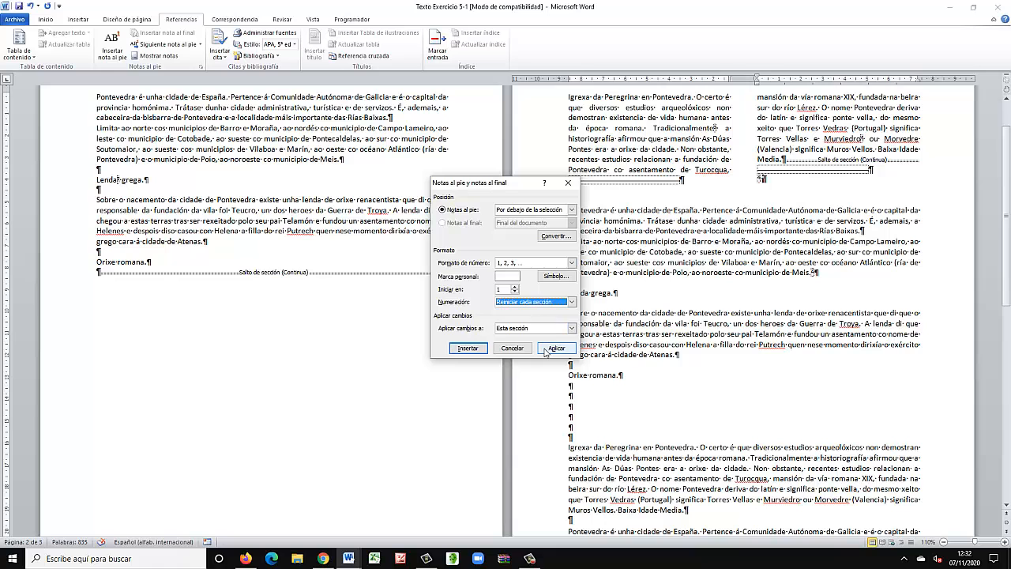
click(556, 348)
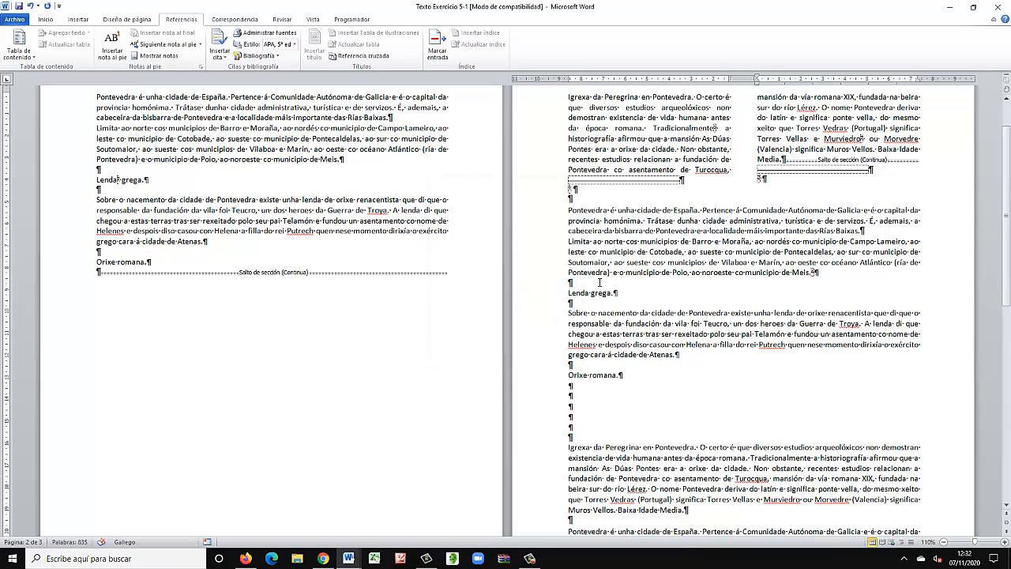
scroll(84, 352, down, 4)
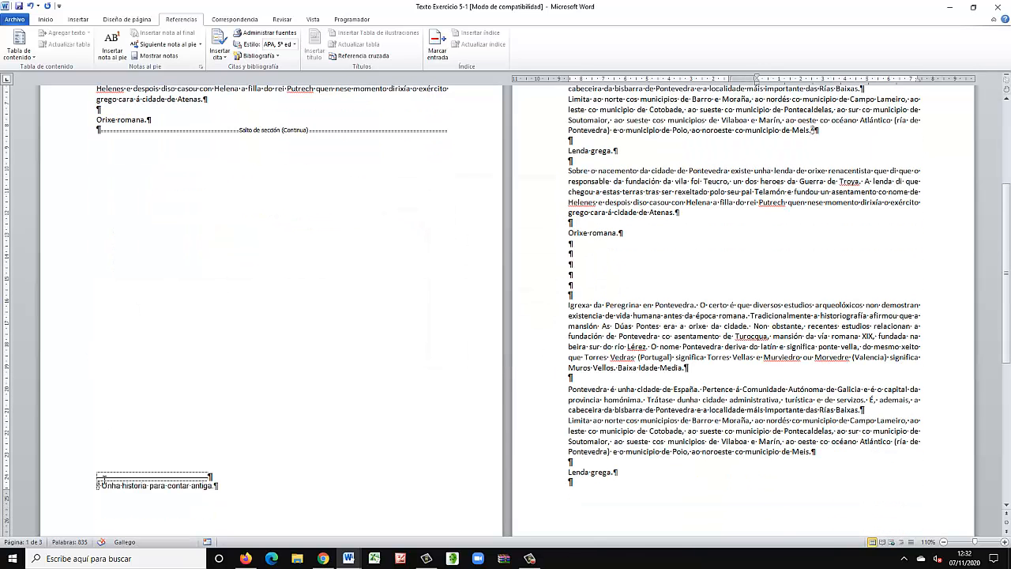
scroll(284, 311, up, 4)
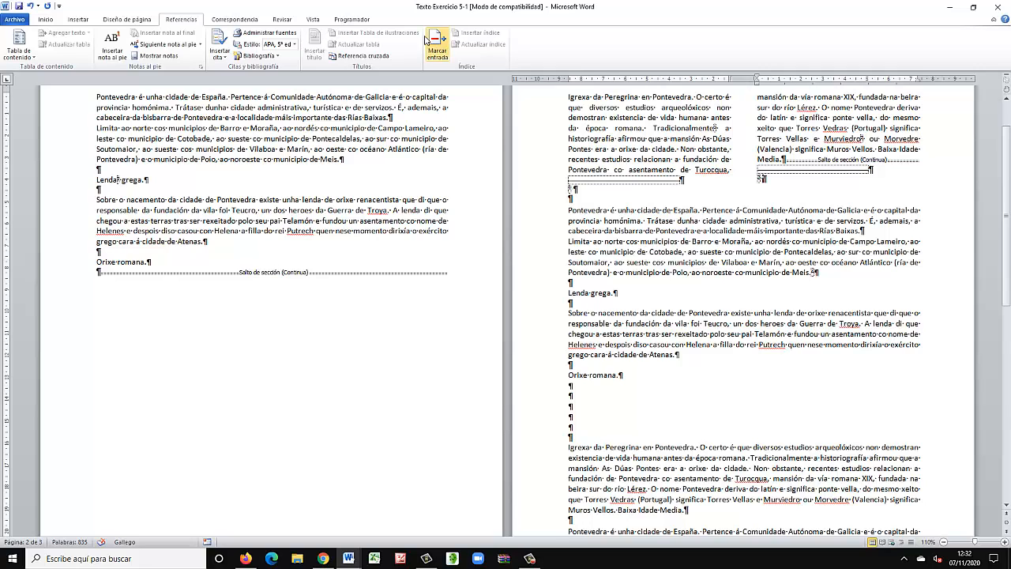
- Review the two-column section's footnote settings, including the scope options for applying changes
click(201, 68)
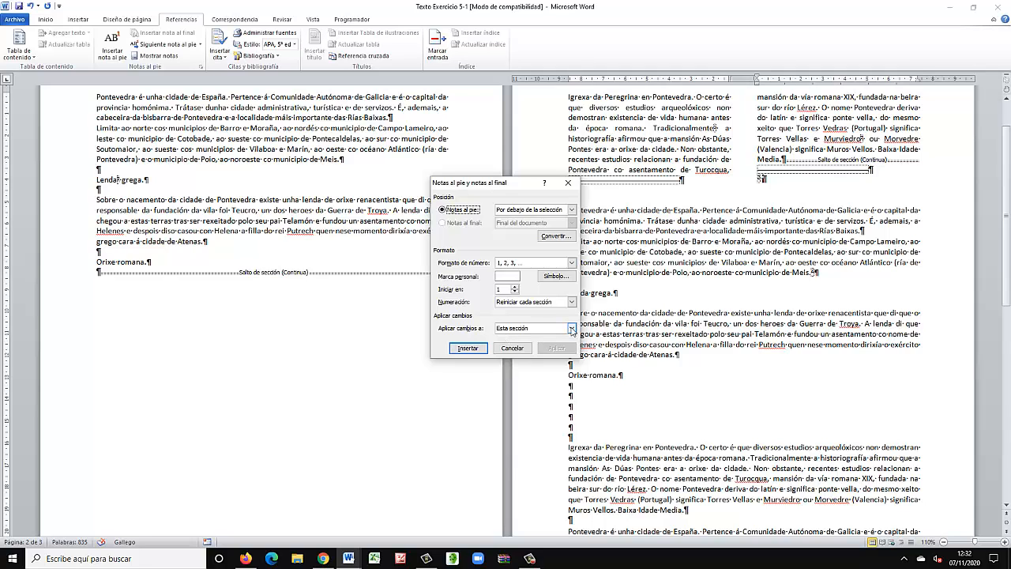
click(572, 329)
click(572, 331)
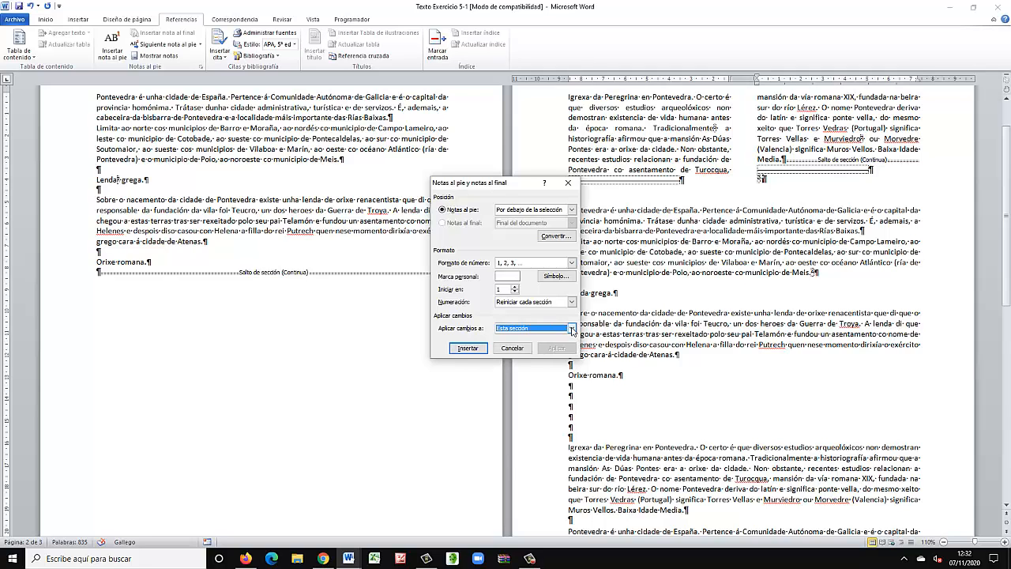
click(512, 351)
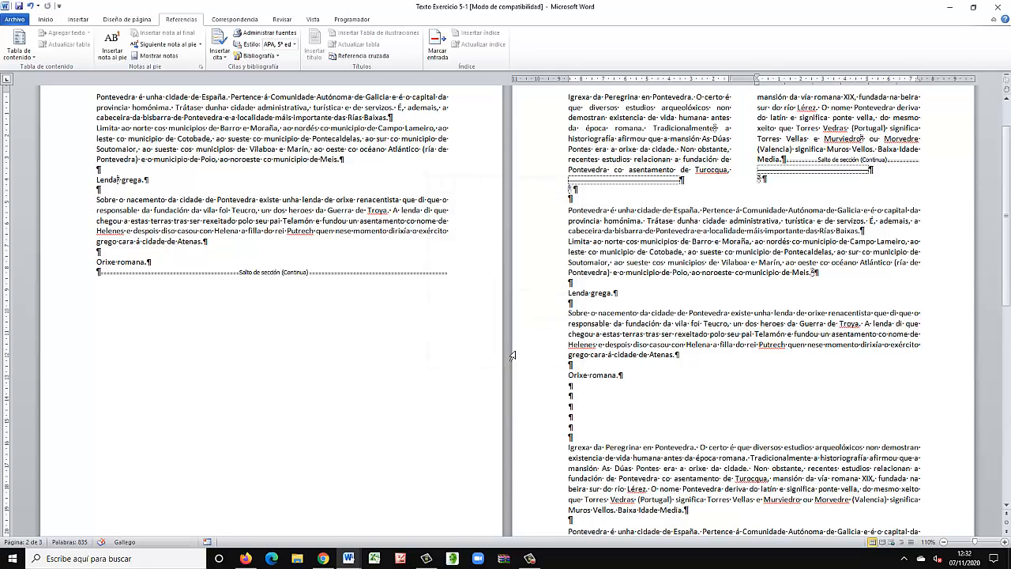